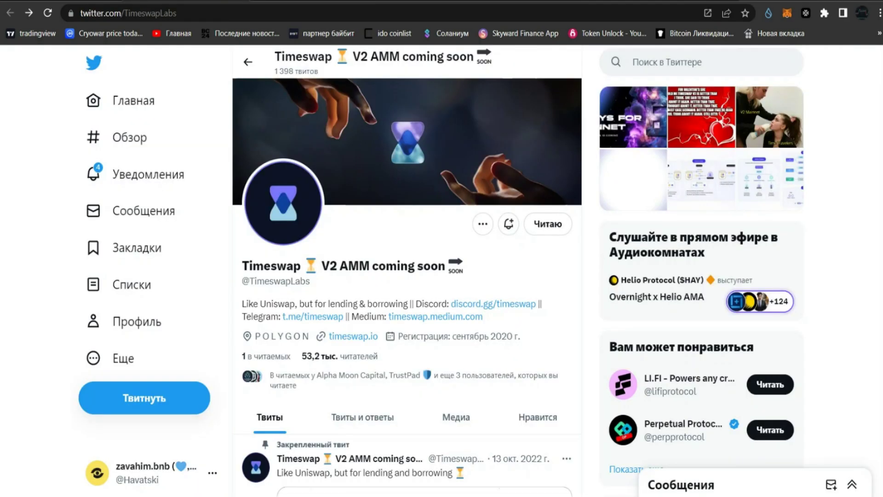
Examine the list of known followers of the Timeswap profile on Twitter, and return to the profile page.
scroll(407, 271, "down", 2)
left_click(406, 295)
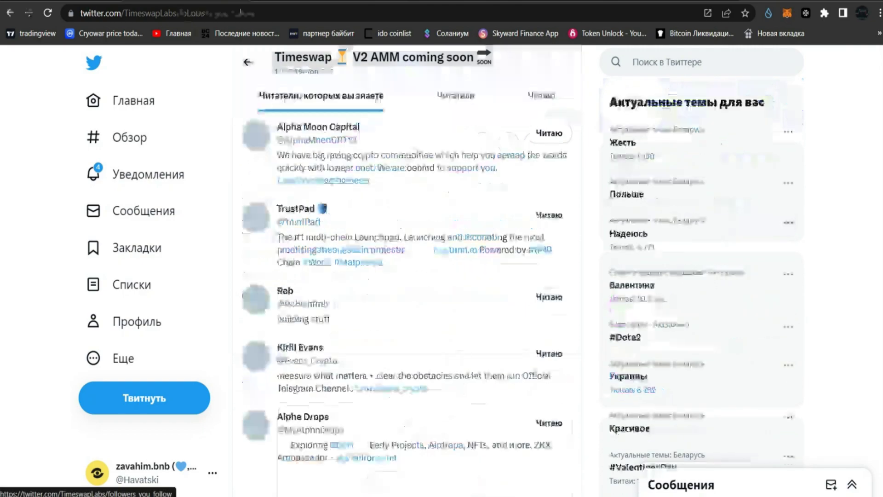
scroll(407, 285, "down", 1)
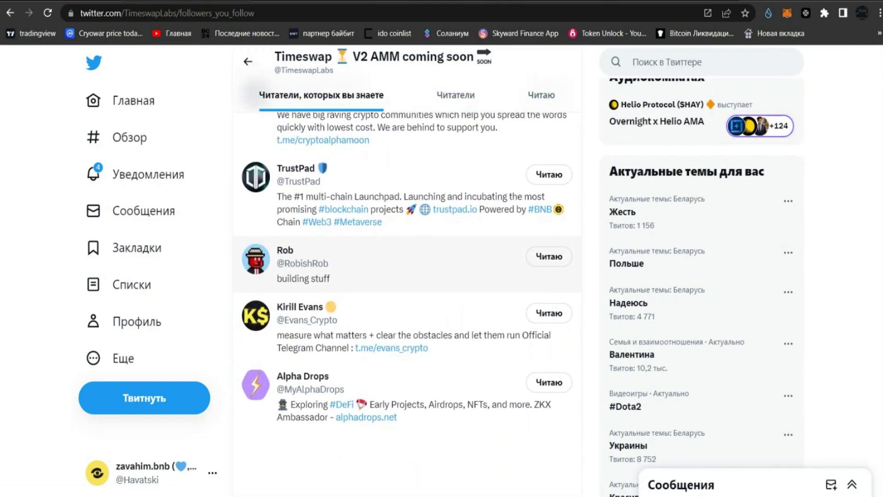
key("Print")
left_click_drag(219, 273, 690, 375)
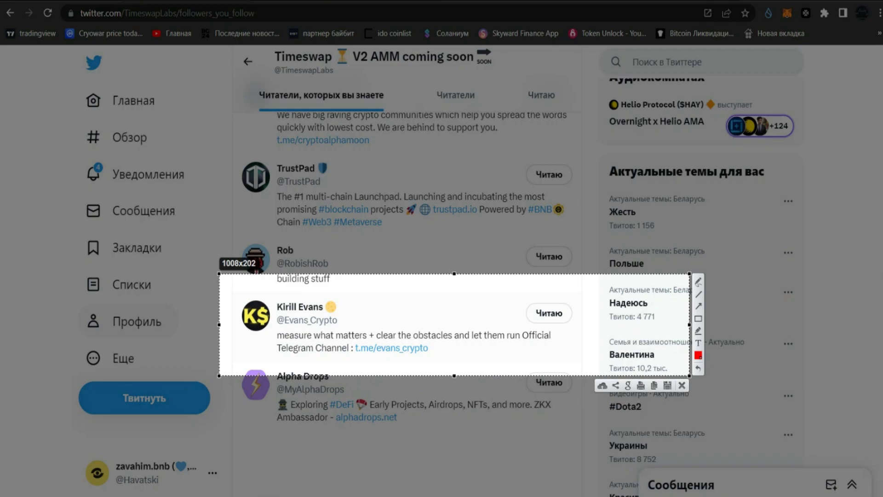
key("Escape")
key("alt+Left")
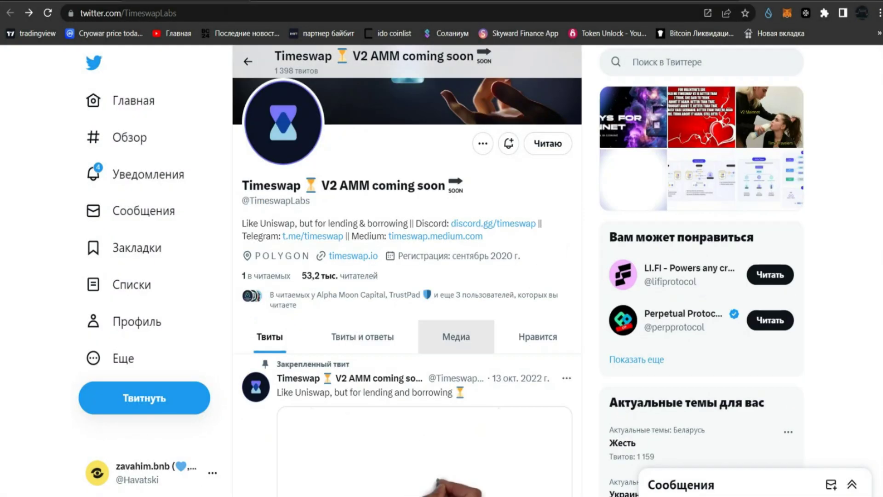
Copy a screen capture of the links and follower details in the Timeswap profile header.
key("Print")
left_click_drag(278, 226, 425, 317)
key("ctrl+c")
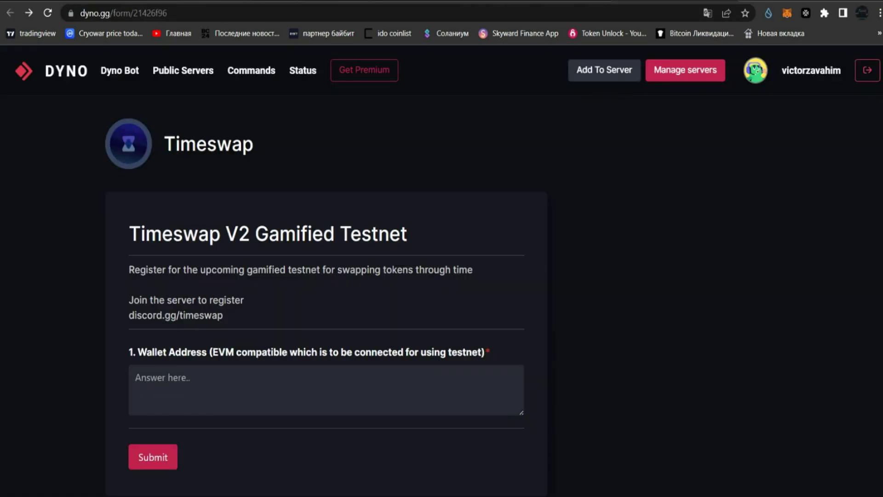
Switch to the Timeswap V2 testnet app and highlight its network and wallet controls with the screenshot tool.
left_click(309, 1)
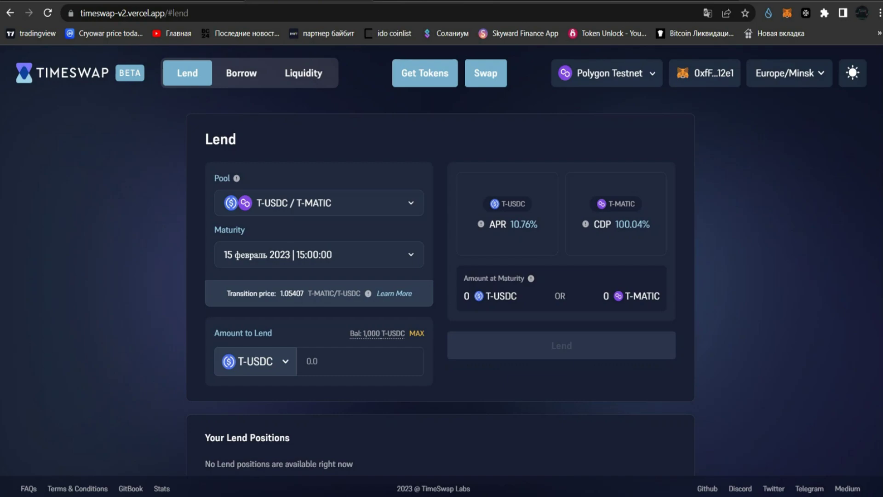
key("Print")
left_click_drag(0, 40, 882, 474)
key("Escape")
key("Print")
left_click_drag(542, 41, 852, 164)
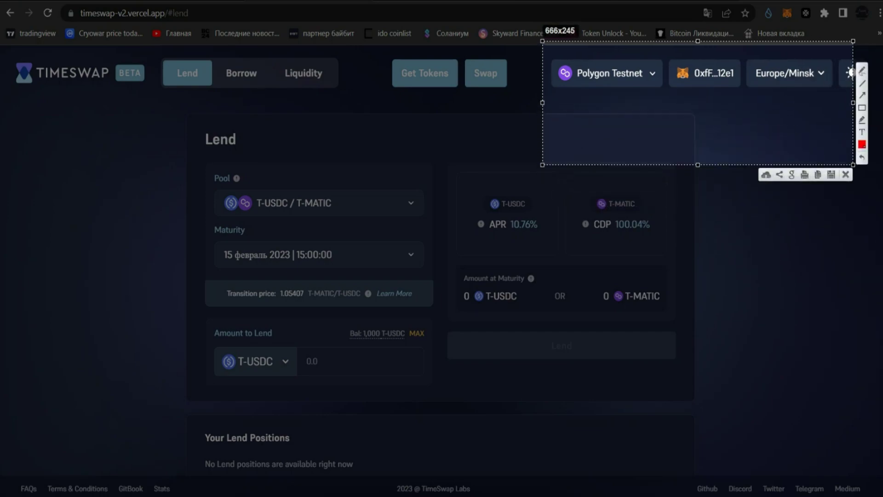
key("Escape")
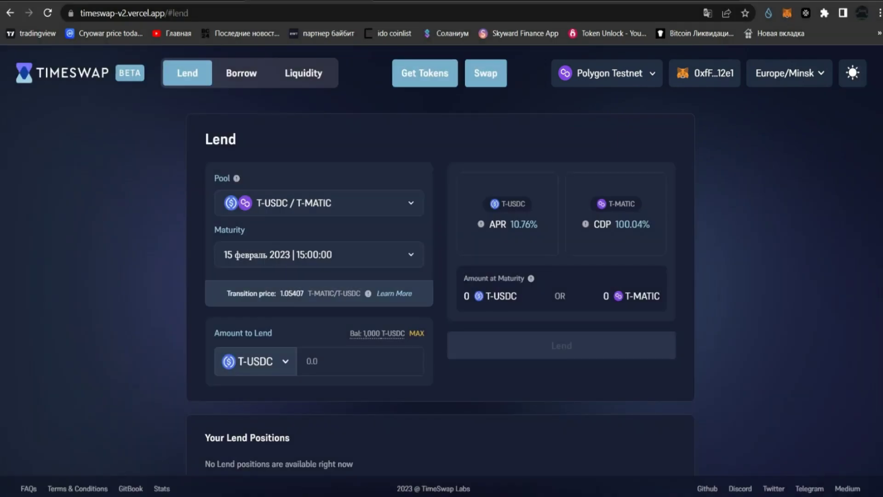
Open the MetaMask wallet and highlight its network area with the screenshot tool.
left_click(787, 13)
key("Print")
left_click_drag(644, 30, 751, 68)
key("Escape")
key("Escape")
key("Print")
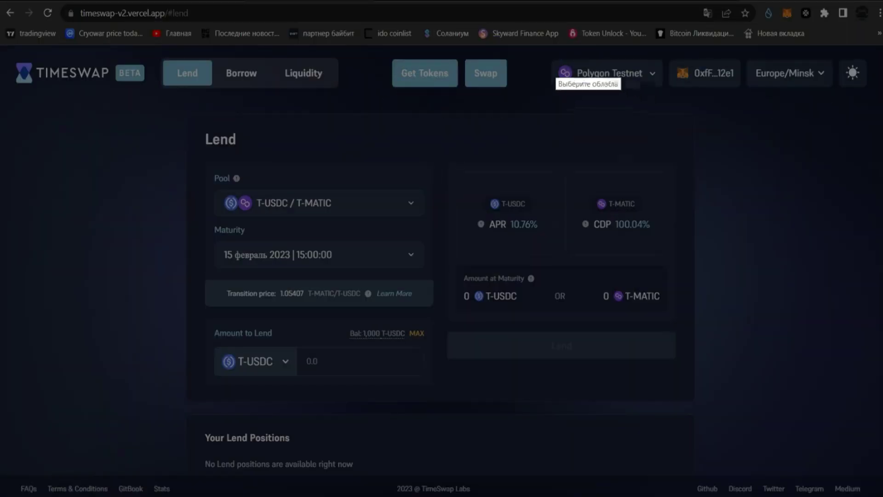
key("Escape")
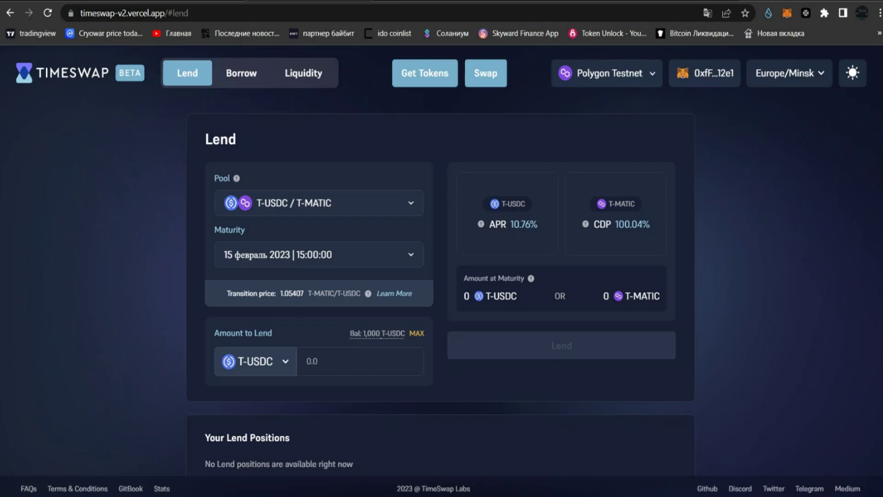
Mint test tokens with Get Tokens in Timeswap and dismiss the transaction confirmation.
key("Print")
left_click_drag(377, 54, 462, 101)
key("Escape")
left_click(424, 74)
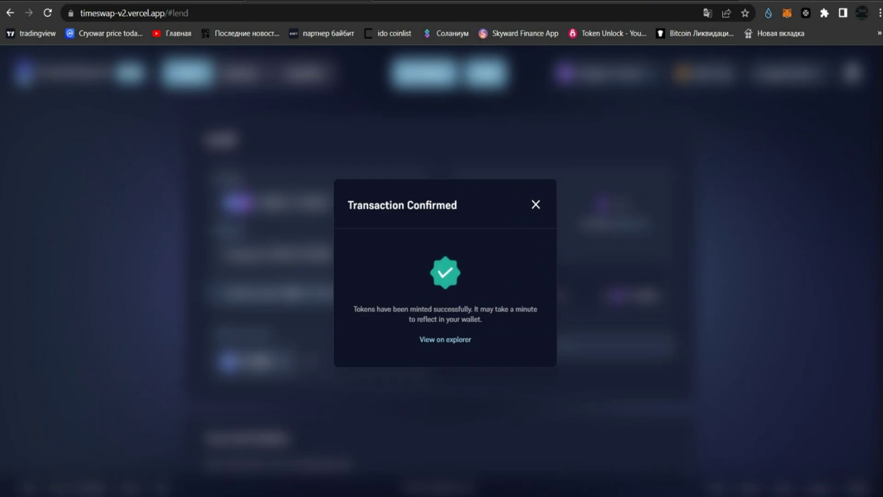
key("Escape")
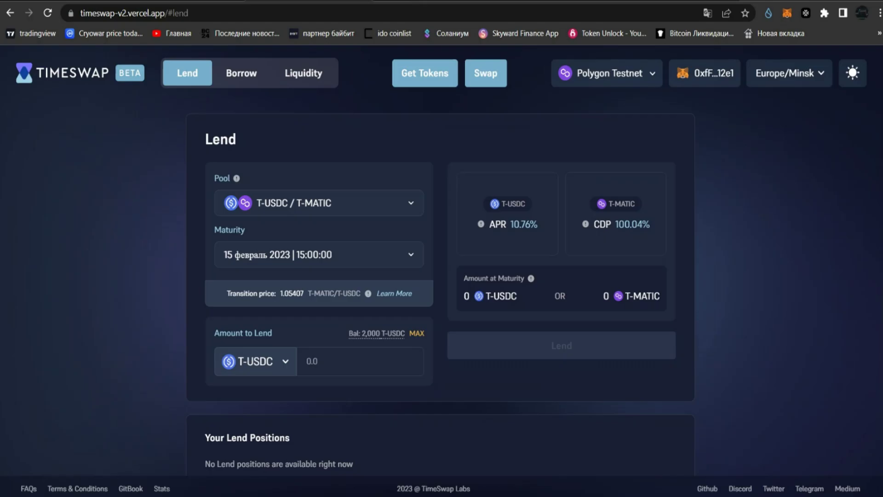
Open the Uniswap exchange page through Timeswap's Swap link.
key("Print")
left_click_drag(458, 51, 503, 96)
key("Escape")
left_click(485, 73)
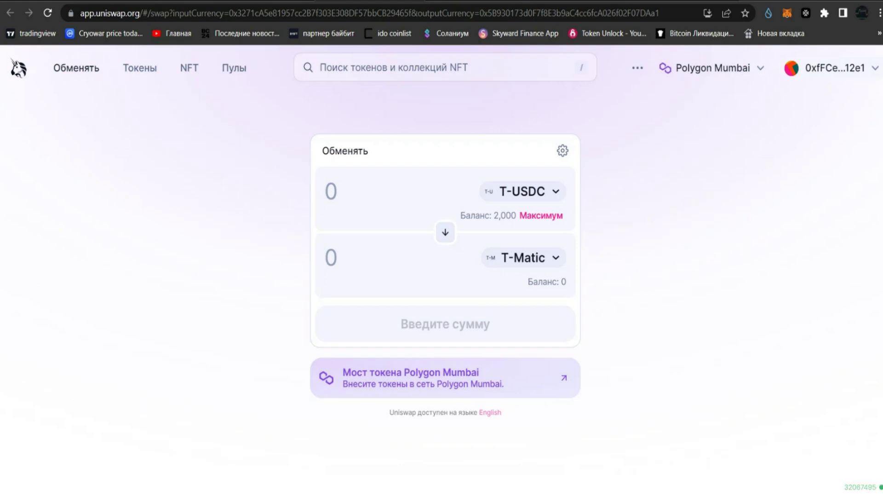
Highlight the T-USDC and T-Matic balances with the screenshot tool and circle the T-USDC balance.
key("Print")
left_click_drag(435, 165, 593, 234)
left_click_drag(436, 238, 623, 286)
left_click_drag(460, 184, 537, 235)
mouse_move(504, 203)
left_mouse_down()
mouse_move(480, 230)
mouse_move(513, 207)
left_mouse_up()
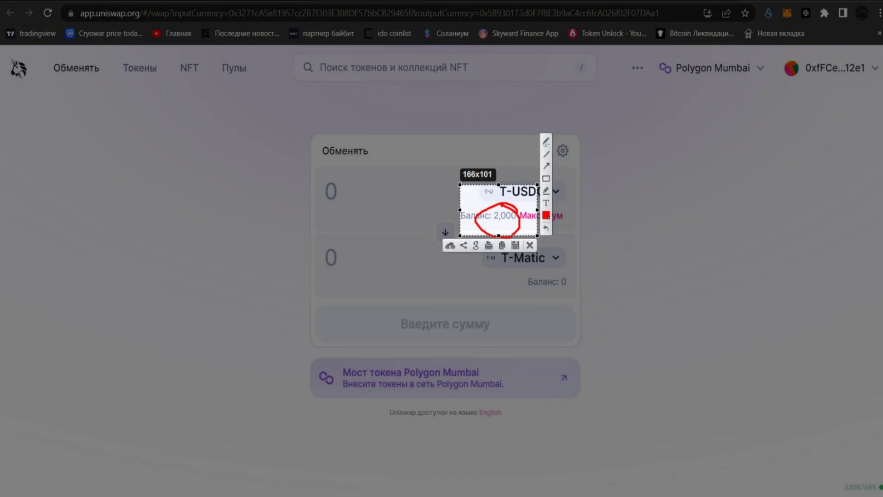
key("Escape")
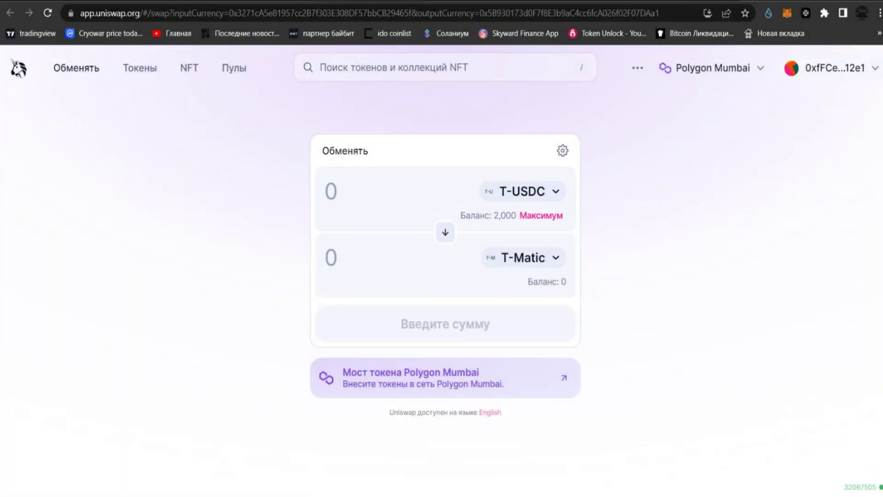
Set the amount to swap from T-USDC to T-Matic to 500.
type("1000")
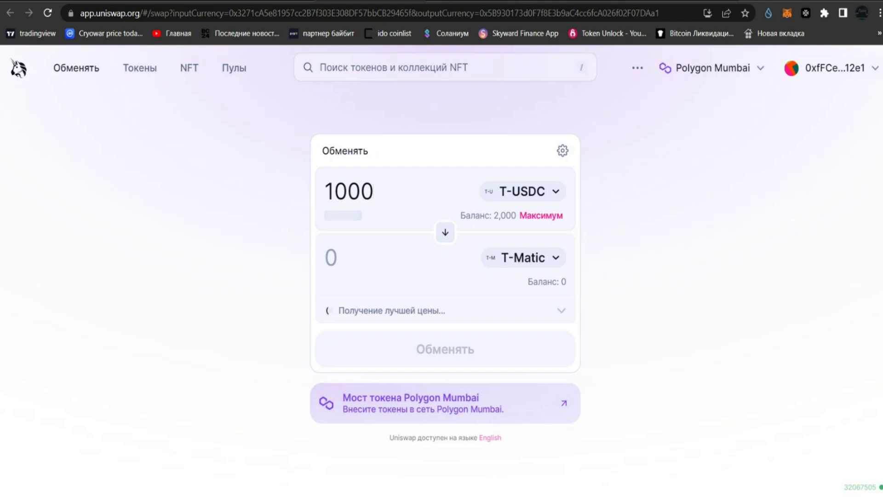
key("BackSpace")
key("BackSpace")
key("BackSpace")
key("BackSpace")
type("500")
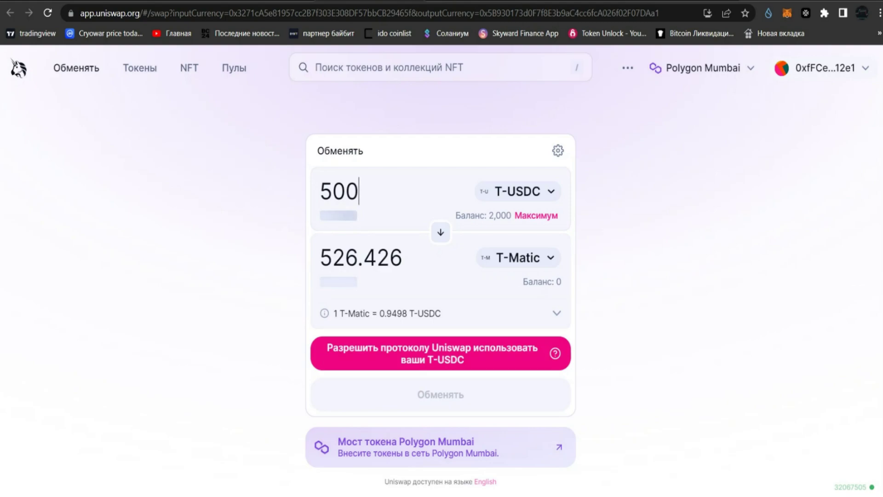
Allow the Uniswap protocol to use T-USDC and approve the request in MetaMask.
left_click(440, 353)
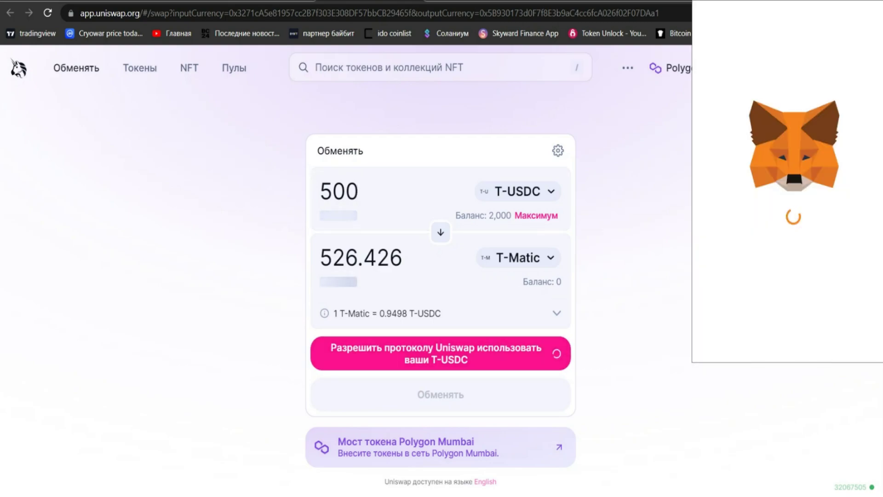
scroll(788, 202, "down", 1)
left_click(834, 337)
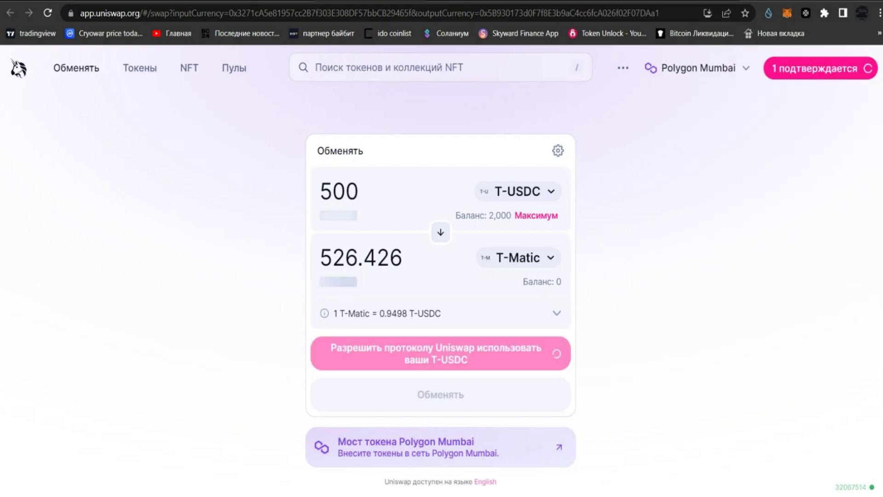
key("Print")
left_click_drag(729, 51, 882, 91)
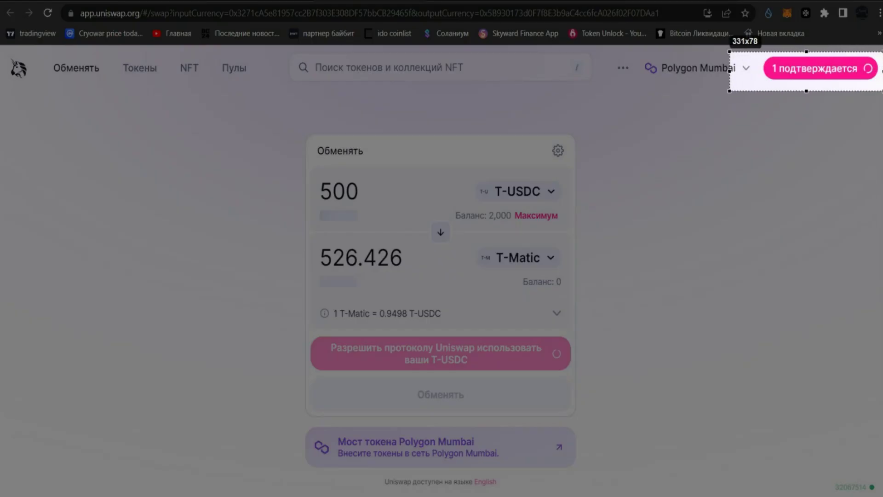
key("Escape")
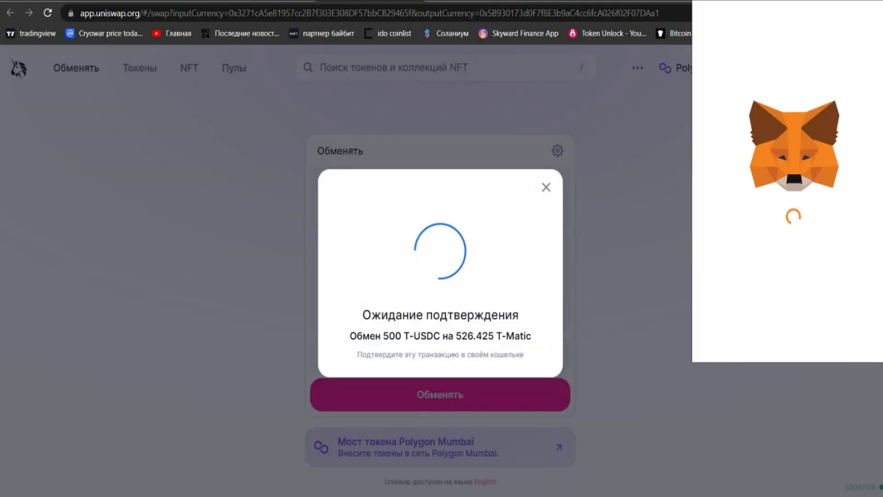
Confirm the swap of 500 T-USDC for T-Matic in MetaMask and close the transaction notice.
scroll(787, 212, "down", 3)
left_click(832, 327)
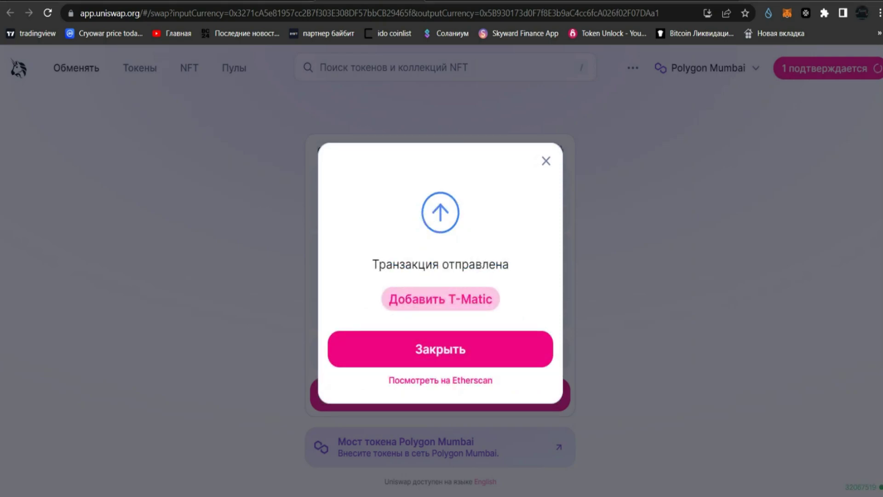
left_click(440, 349)
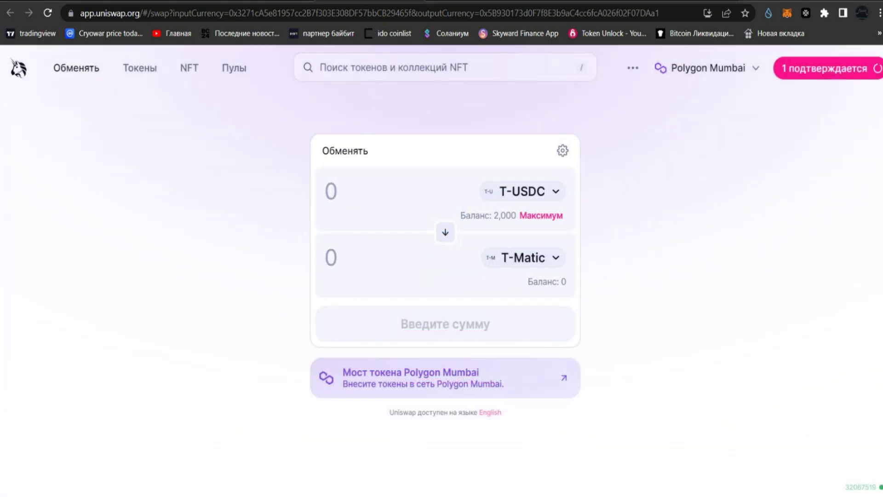
key("XF86AudioLowerVolume")
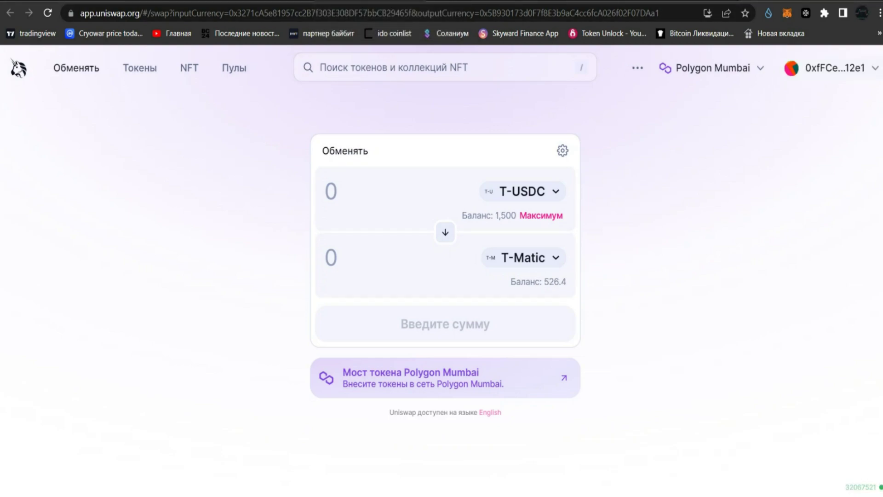
Reverse the pair to swap 100 T-Matic for T-USDC, and approve Uniswap's use of T-Matic in MetaMask.
left_click(445, 232)
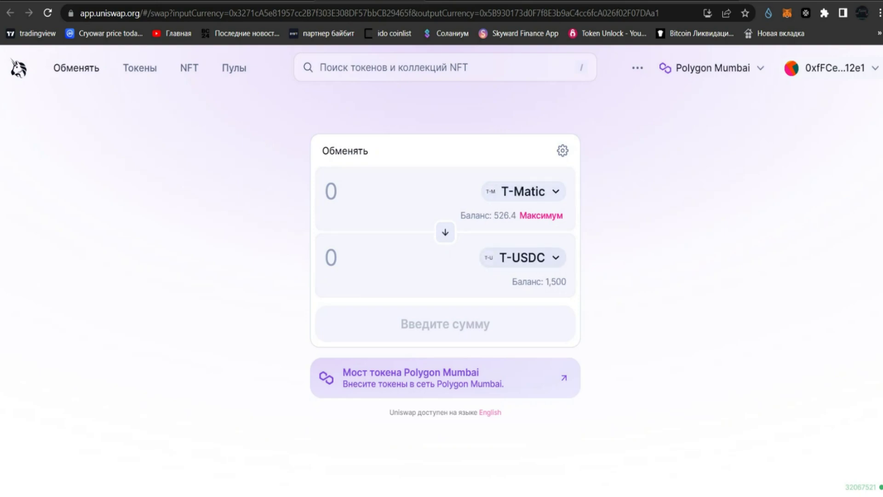
type("100")
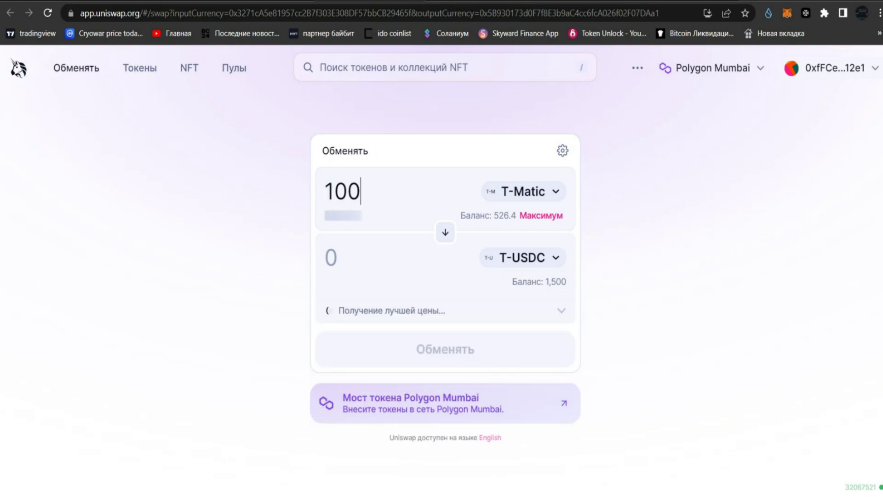
left_click(440, 353)
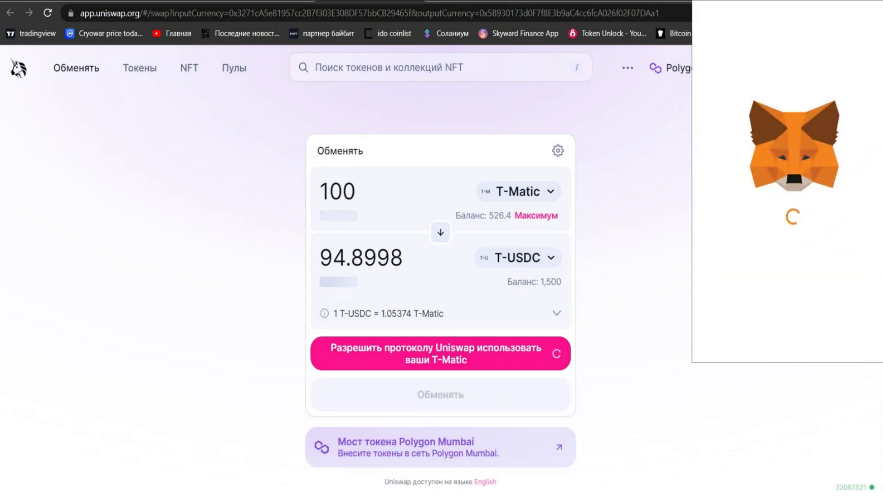
scroll(787, 181, "down", 1)
left_click(833, 337)
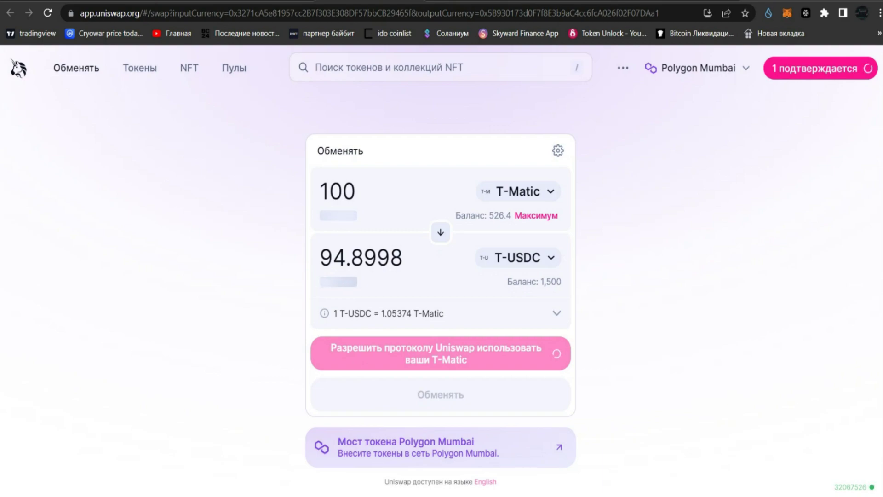
Confirm the swap of 100 T-Matic for T-USDC and return to the Timeswap app.
left_click(440, 394)
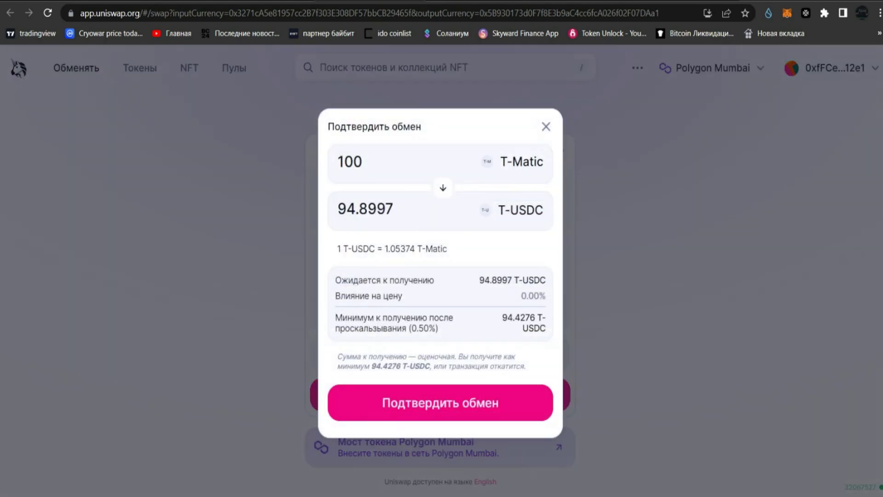
left_click(441, 402)
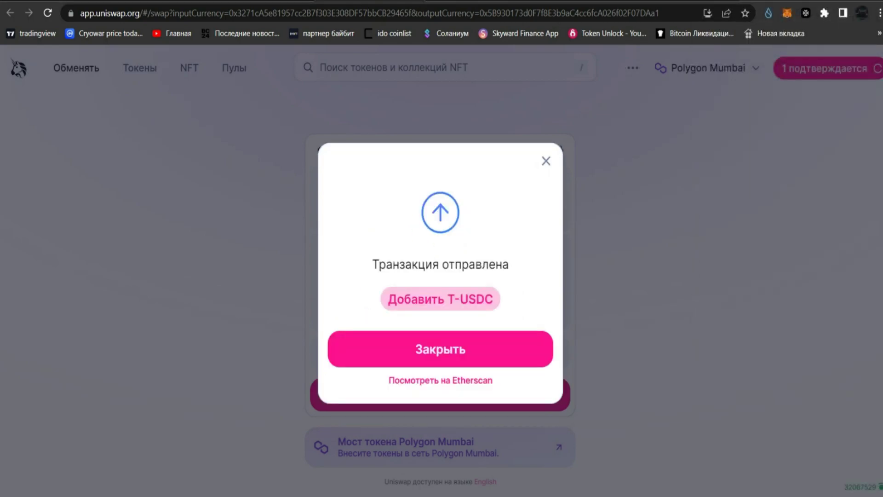
left_click(440, 348)
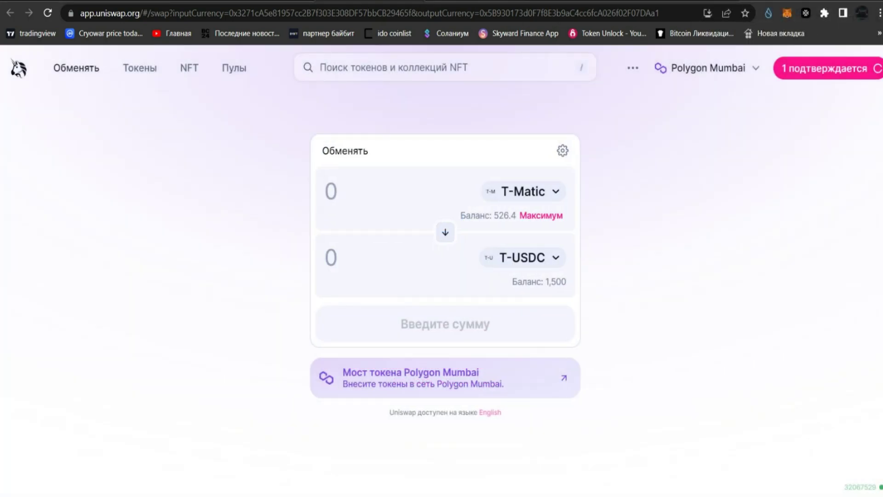
key("ctrl+w")
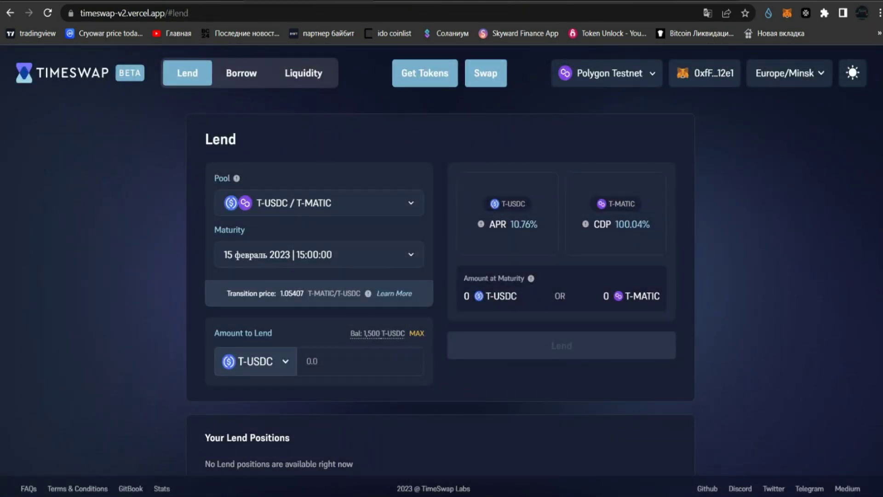
Look over Timeswap's Borrow and Liquidity sections and go back to the Lend section.
key("Print")
left_click_drag(149, 46, 347, 114)
key("Escape")
left_click(241, 73)
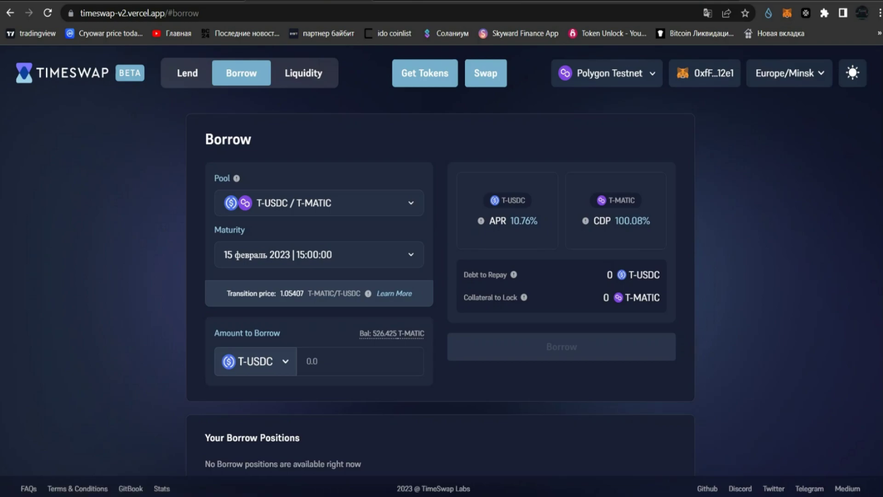
left_click(303, 73)
mouse_move(305, 286)
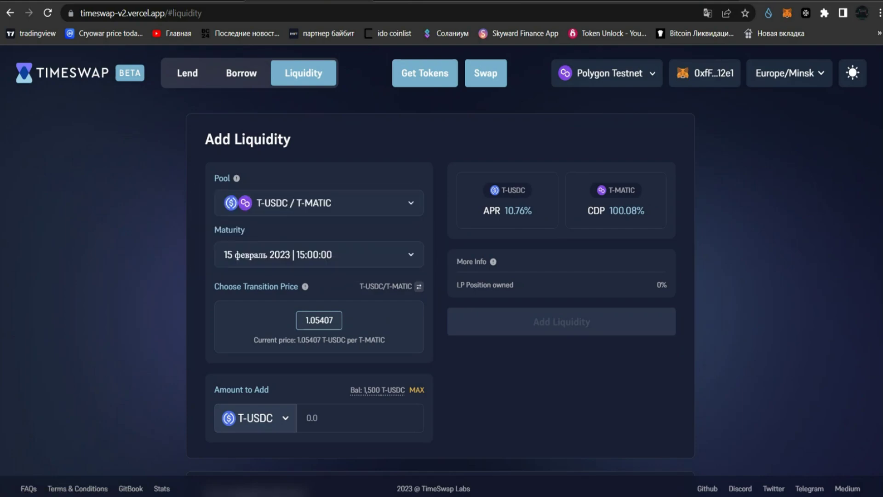
left_click(187, 73)
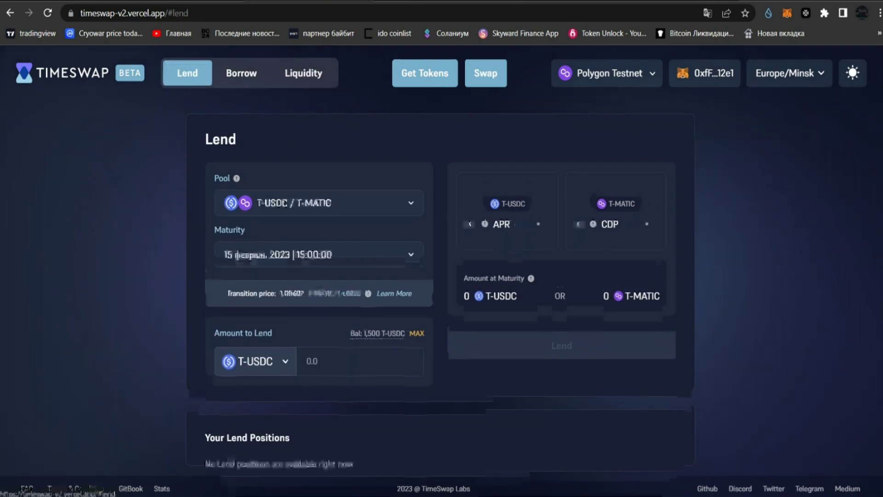
Check the T-USDC / T-MATIC pool and its 15 February 2023 maturity, and set the amount to lend to 500 T-USDC.
scroll(441, 259, "down", 1)
left_click(319, 189)
key("Escape")
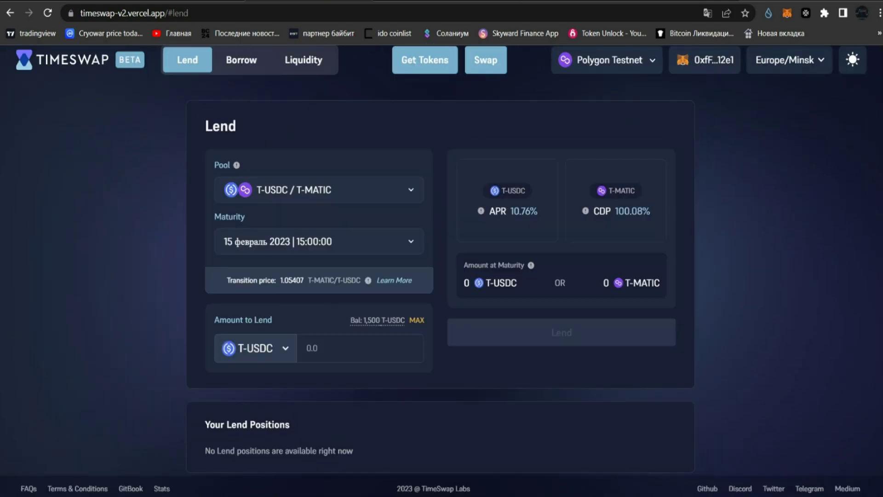
left_click(318, 241)
key("Escape")
left_click(360, 348)
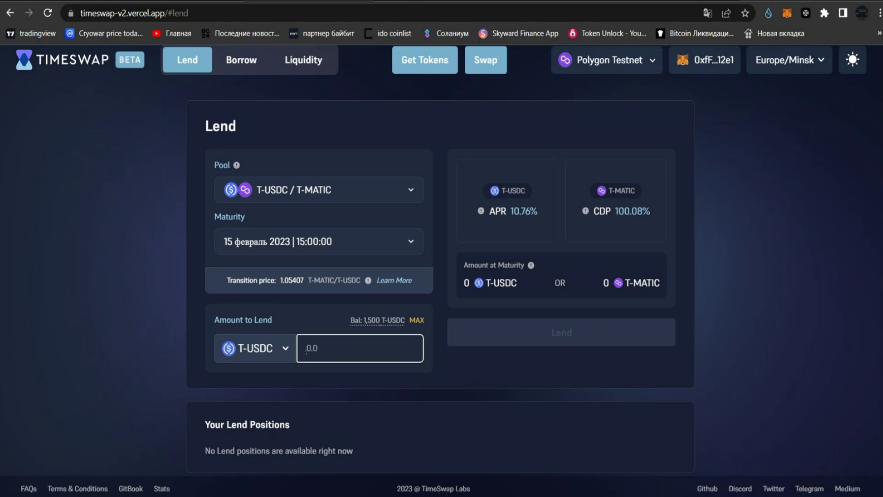
key("Print")
left_click_drag(413, 325, 421, 328)
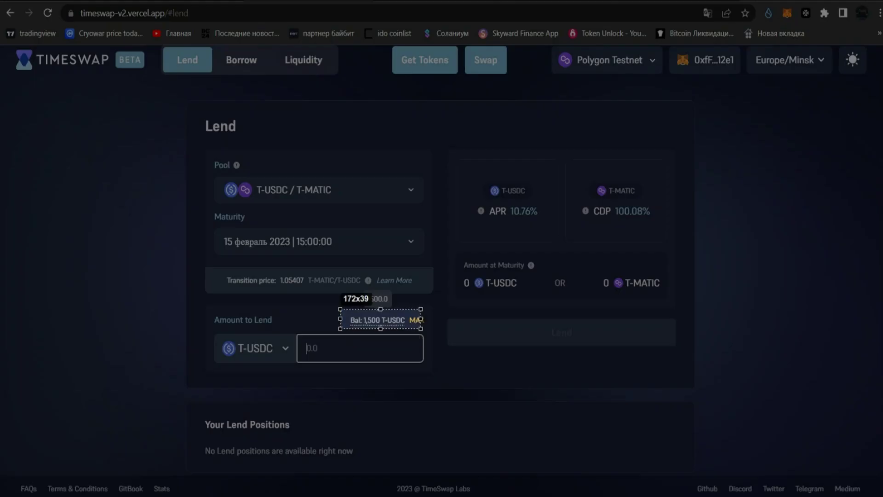
key("Escape")
type("500")
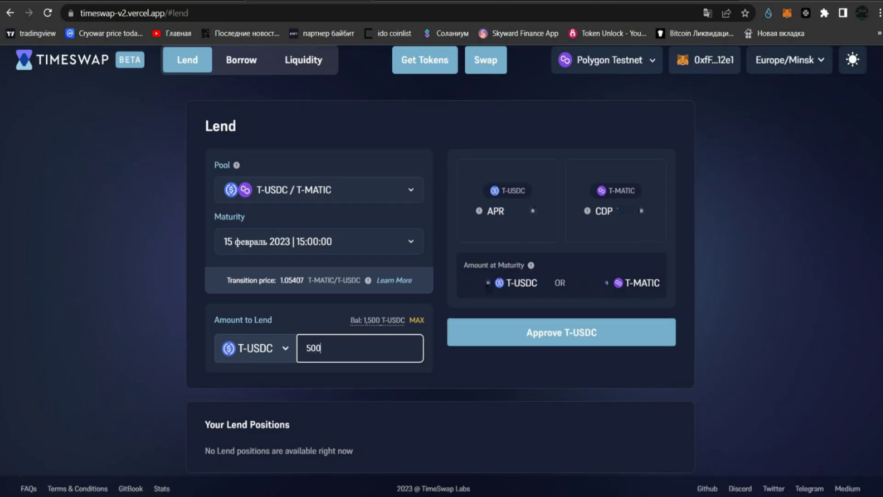
Approve T-USDC for lending, submit the 500 T-USDC loan and confirm the transaction in MetaMask.
left_click(560, 332)
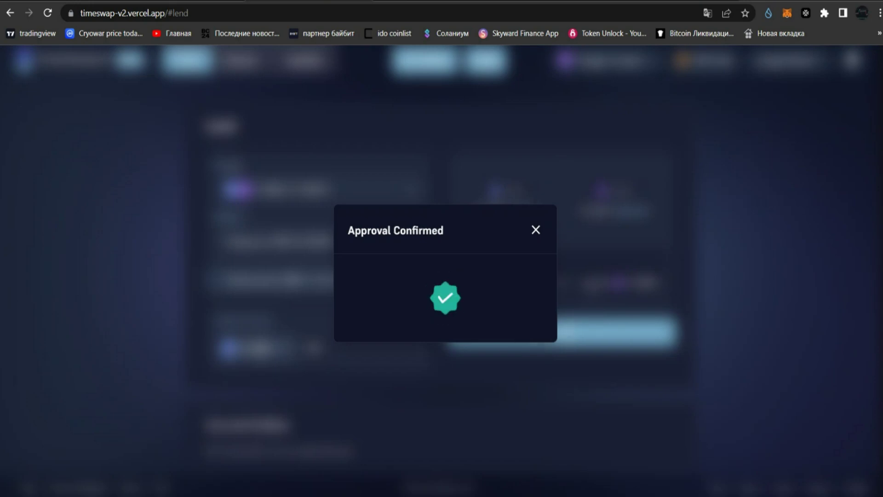
left_click(561, 332)
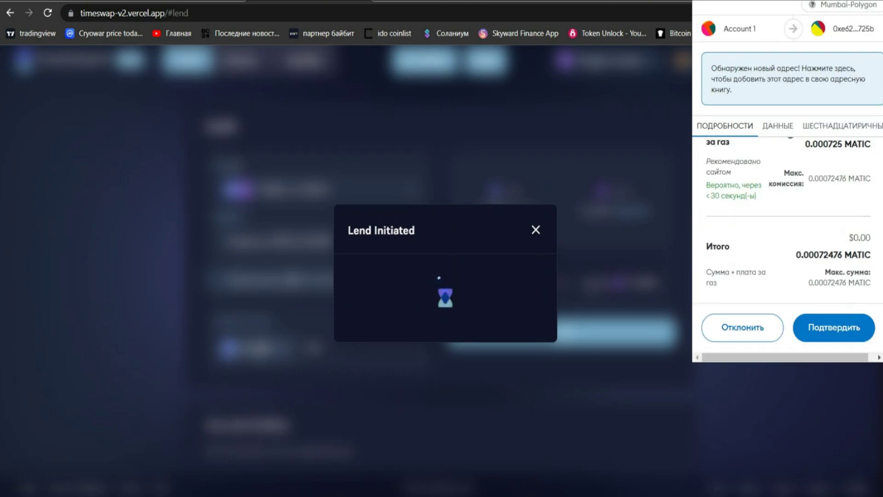
left_click(833, 328)
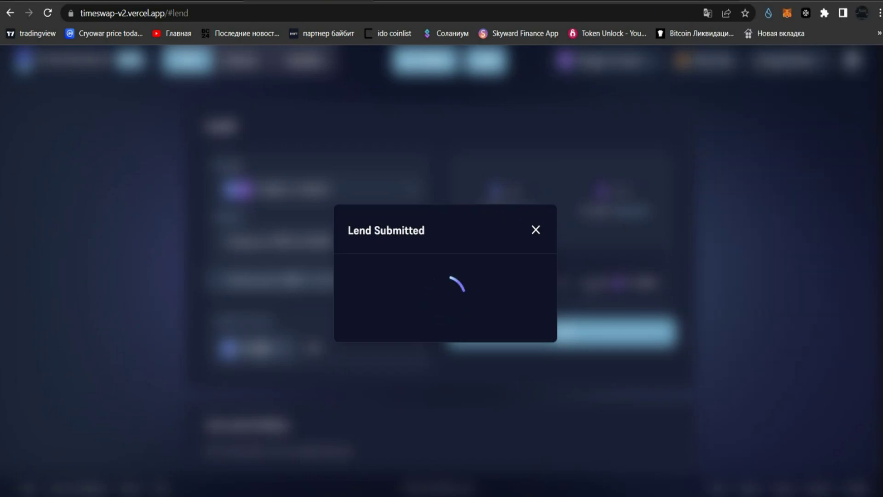
key("Print")
left_click_drag(334, 182, 503, 258)
key("ctrl+c")
key("Escape")
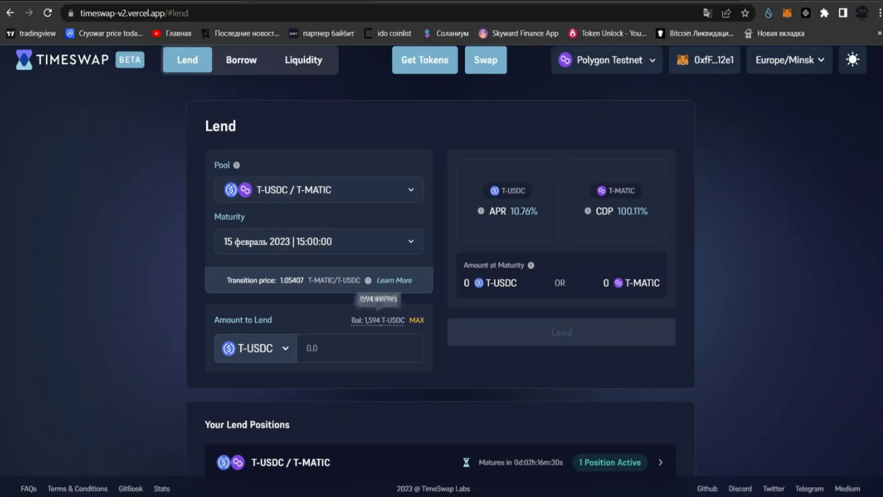
scroll(441, 260, "up", 1)
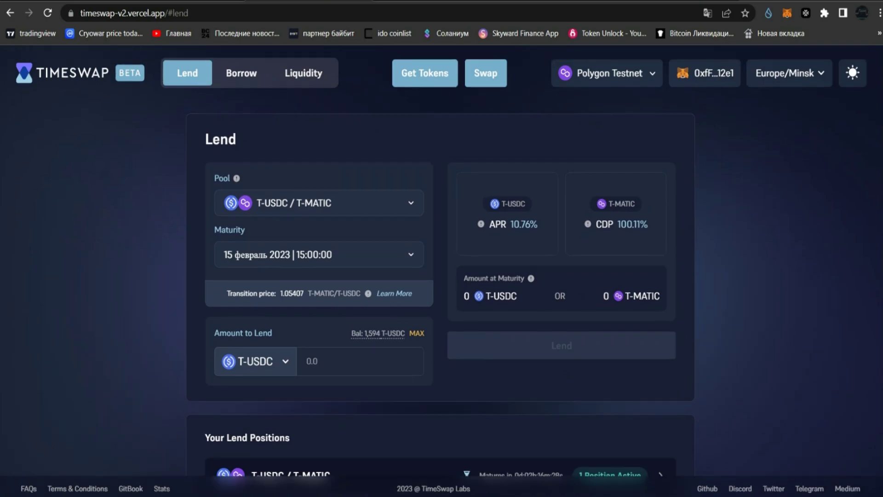
left_click(319, 202)
key("Escape")
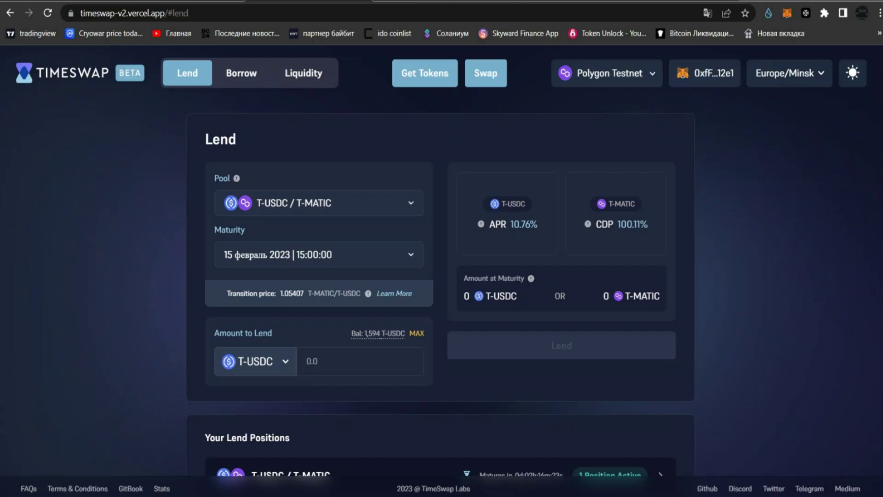
Go to the Borrow section, set the amount to borrow to 200 T-USDC, and review the debt and collateral figures.
left_click(241, 73)
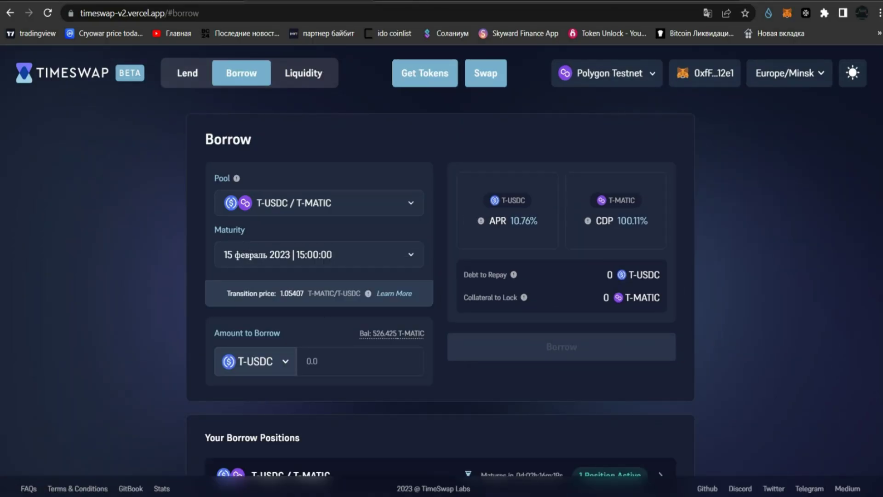
left_click(360, 361)
type("200")
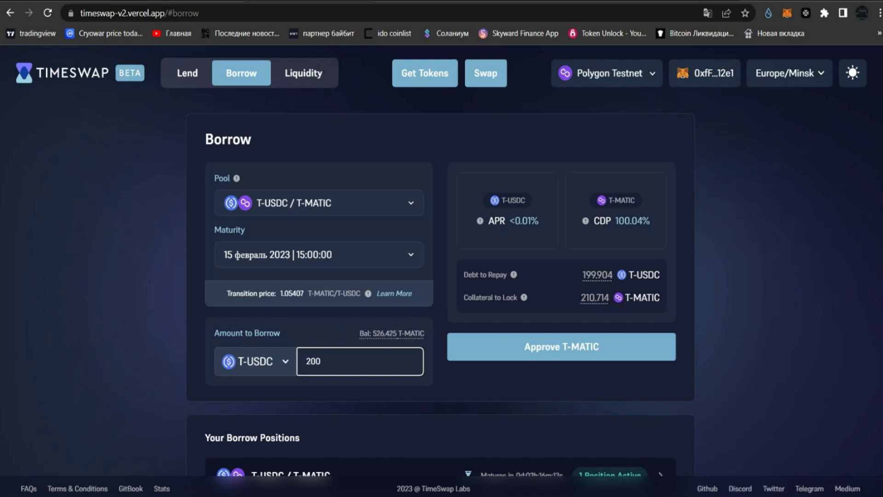
key("Print")
left_click_drag(455, 187, 702, 323)
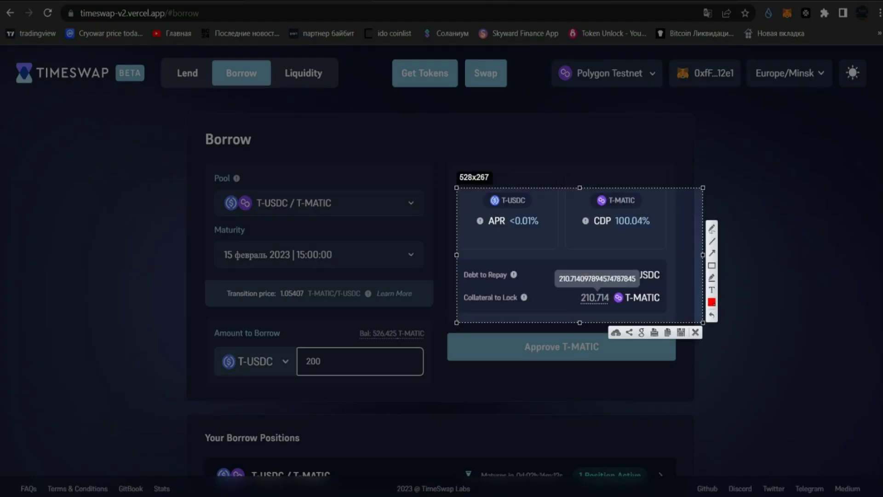
left_click_drag(230, 191, 327, 249)
key("Escape")
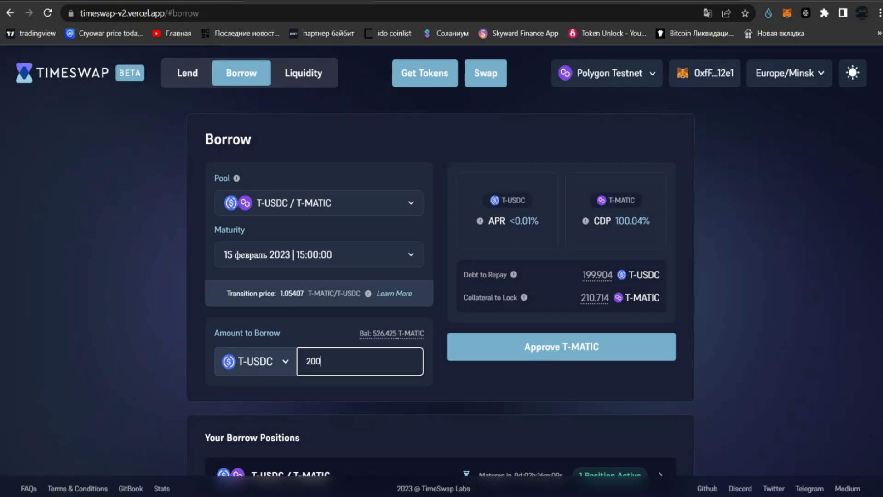
Approve T-MATIC as collateral in MetaMask and try to borrow the 200 T-USDC.
left_click(561, 346)
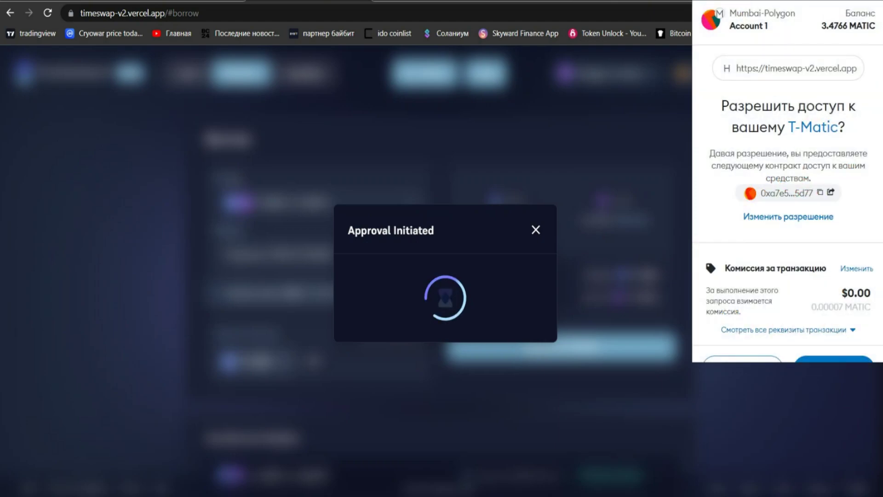
scroll(787, 184, "down", 1)
left_click(833, 338)
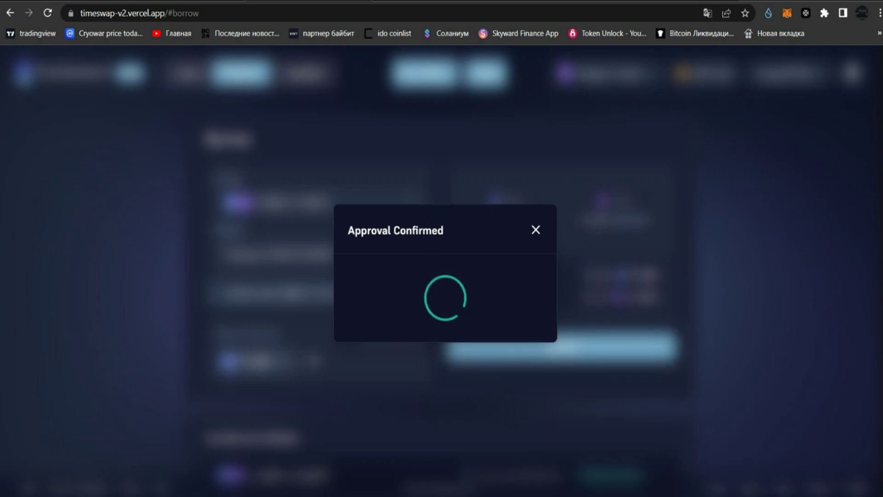
left_click(542, 347)
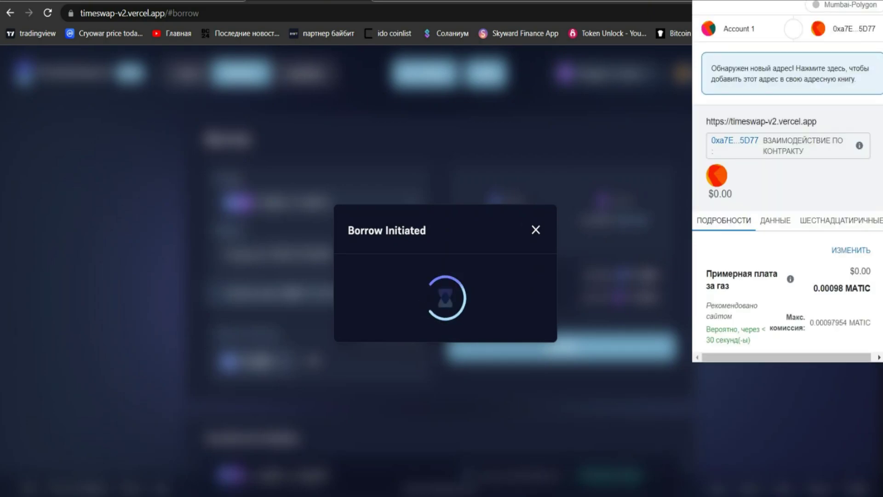
scroll(844, 174, "down", 3)
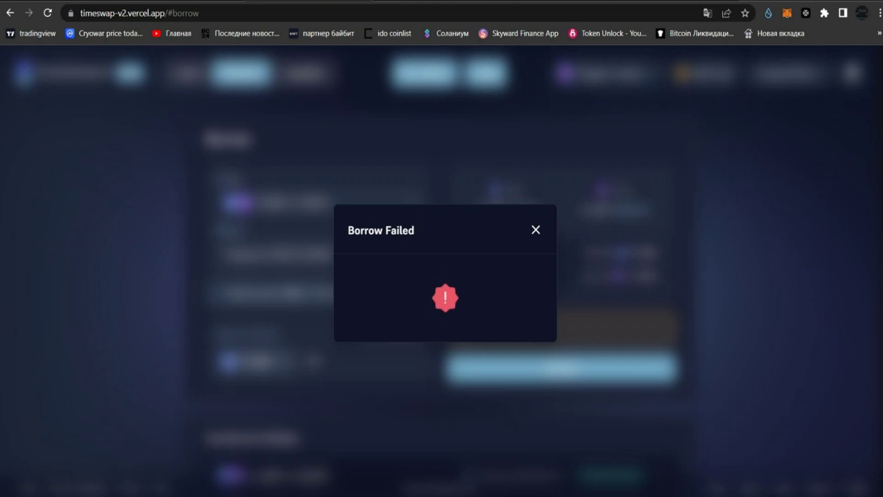
Switch the asset to borrow to T-MATIC and select the entered amount.
left_click_drag(321, 361, 305, 361)
left_click(255, 361)
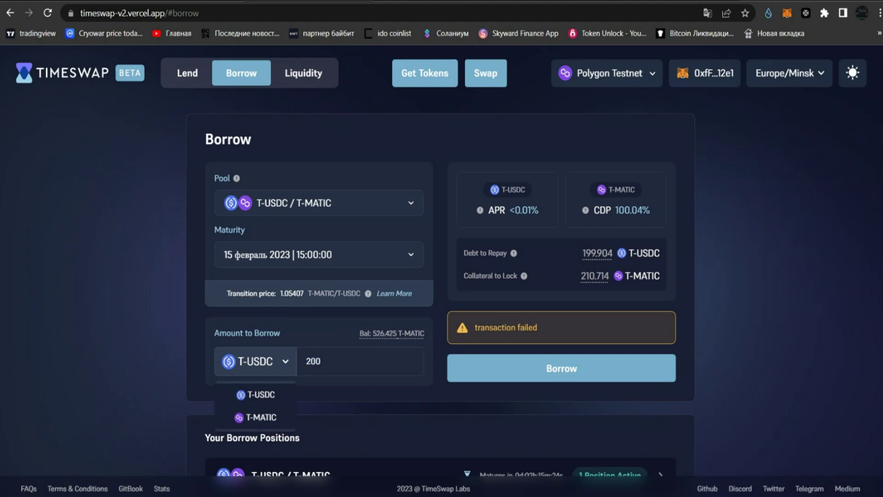
left_click(255, 417)
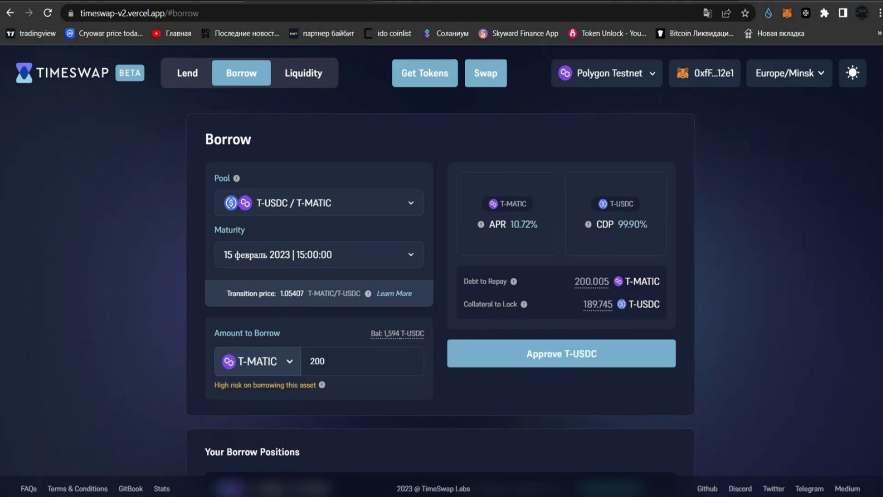
left_click_drag(325, 363, 299, 358)
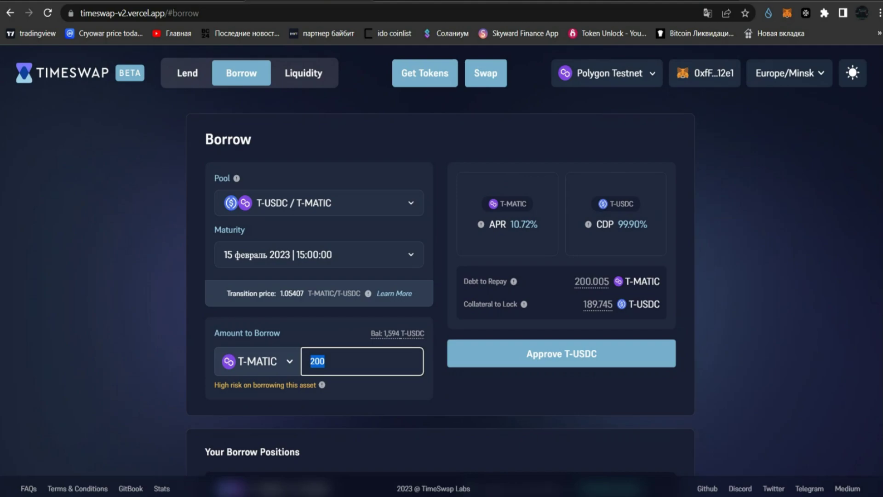
Return to the Lend section, choose T-MATIC as the asset to lend and set the amount to 100.
left_click(187, 73)
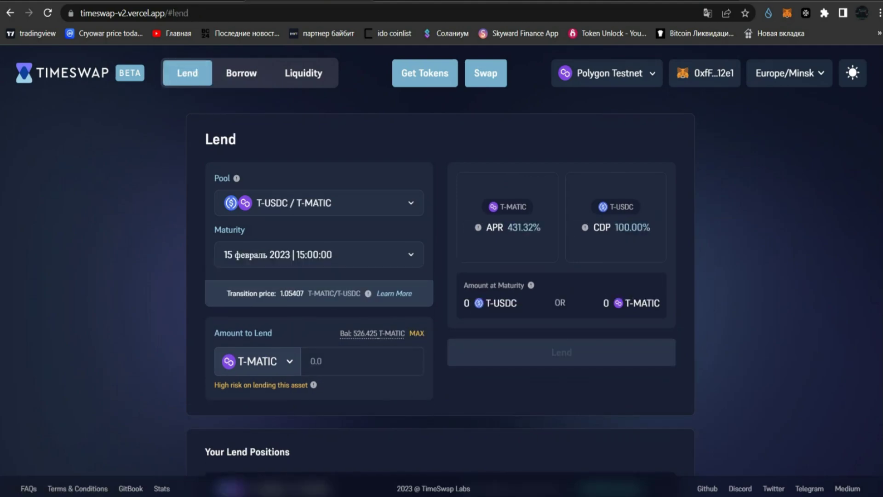
left_click(257, 361)
left_click(263, 417)
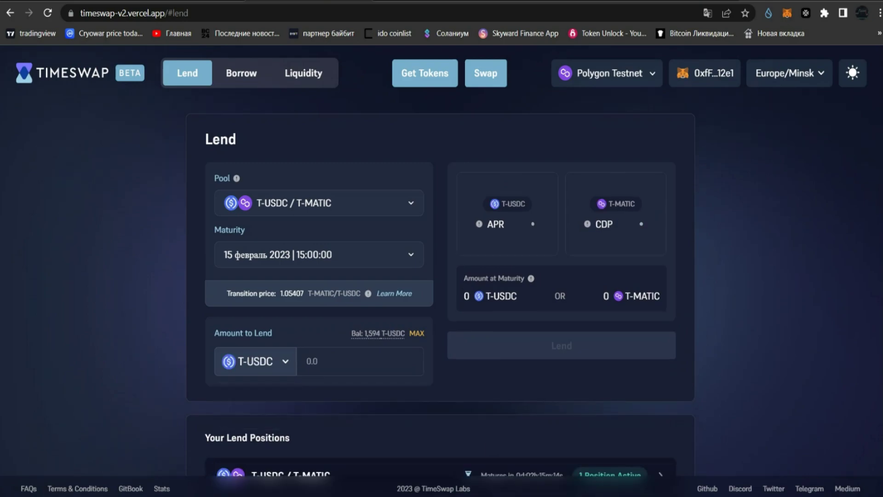
left_click(255, 361)
left_click(261, 417)
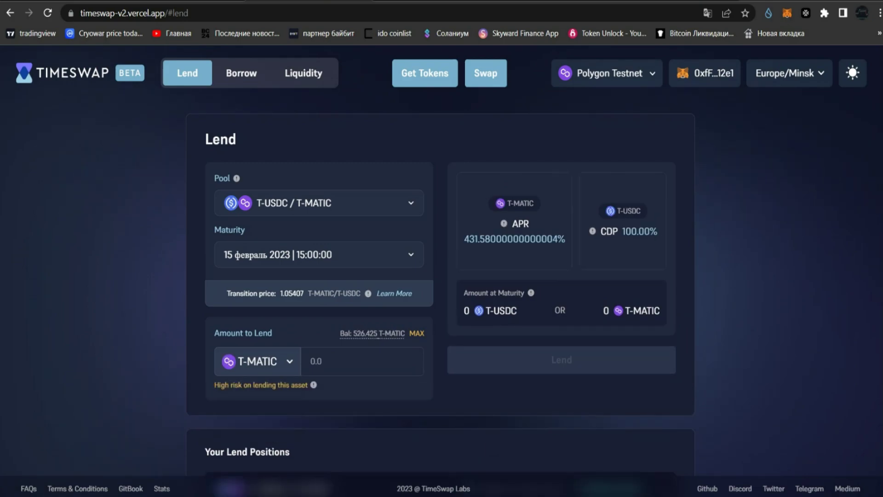
left_click(311, 361)
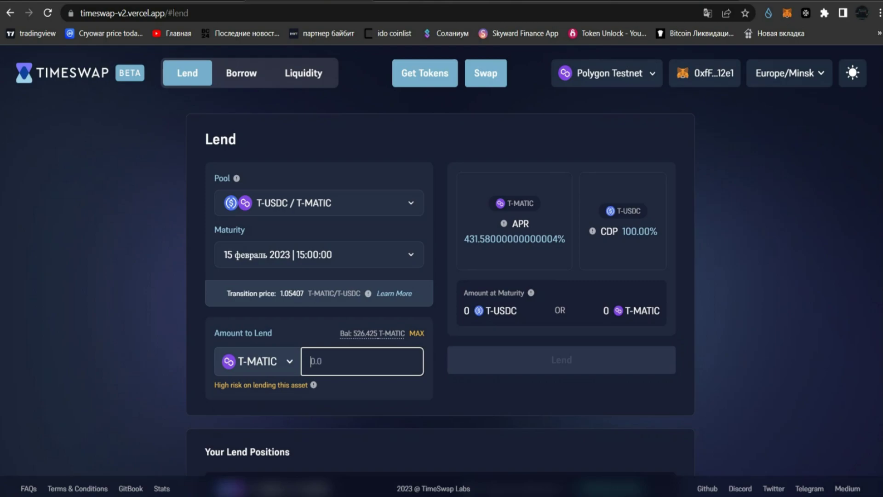
type("100")
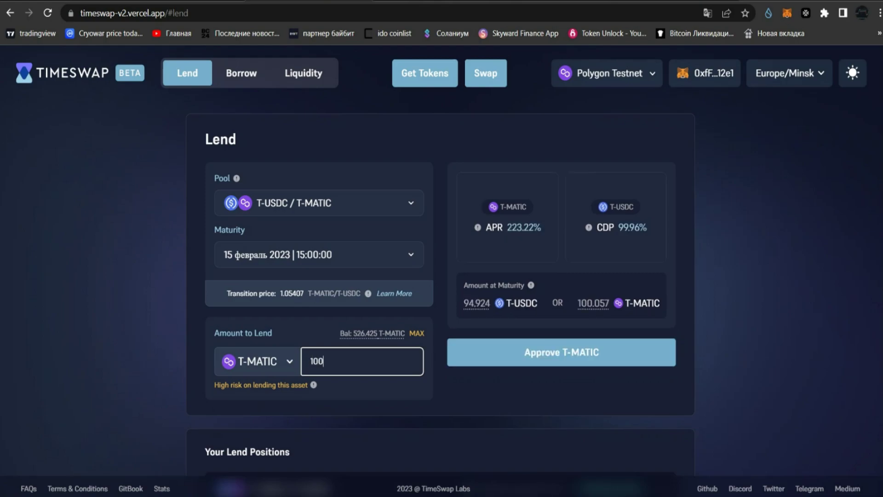
key("Print")
left_click_drag(163, 58, 212, 89)
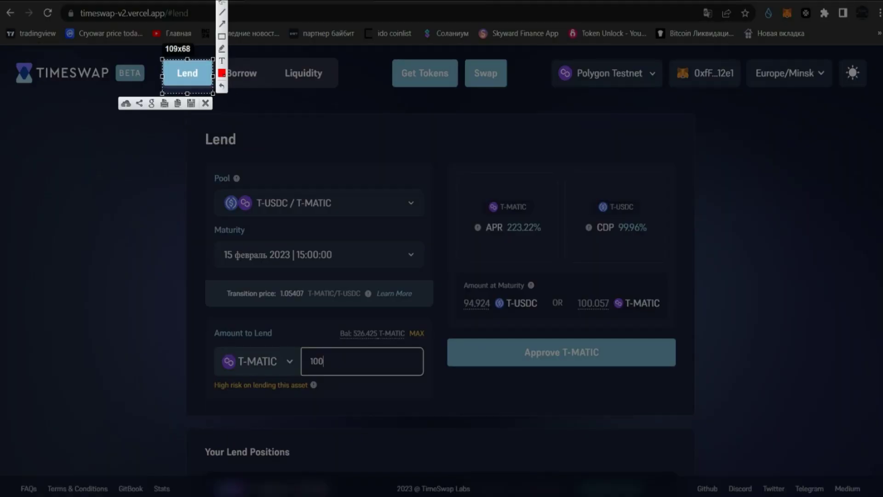
key("Escape")
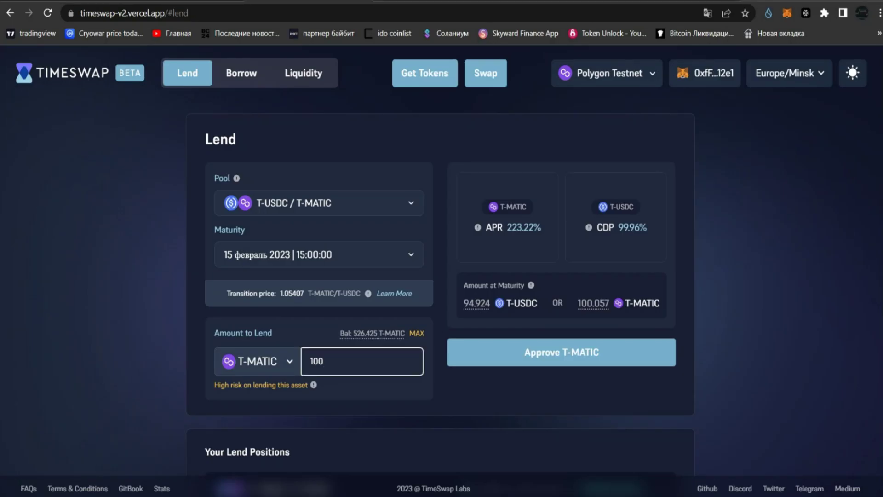
Compare the available T-USDC and T-MATIC lending balances by switching the lent asset to T-USDC and back to T-MATIC.
left_click(257, 361)
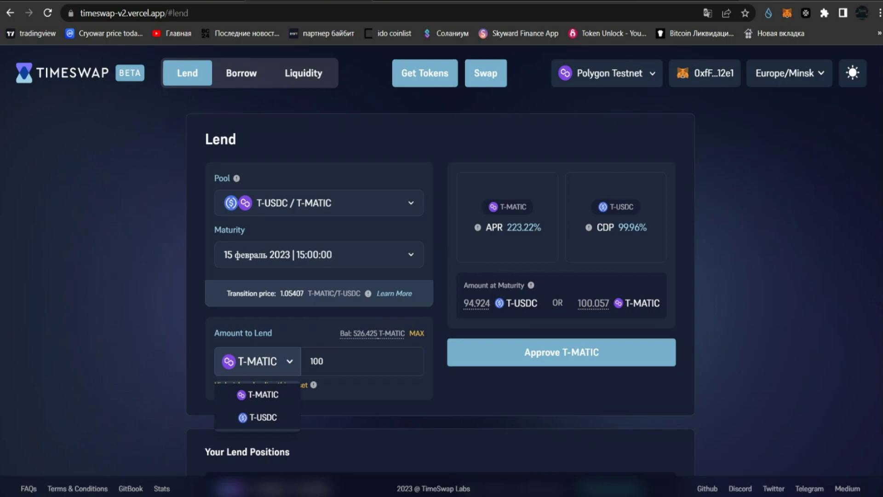
key("Escape")
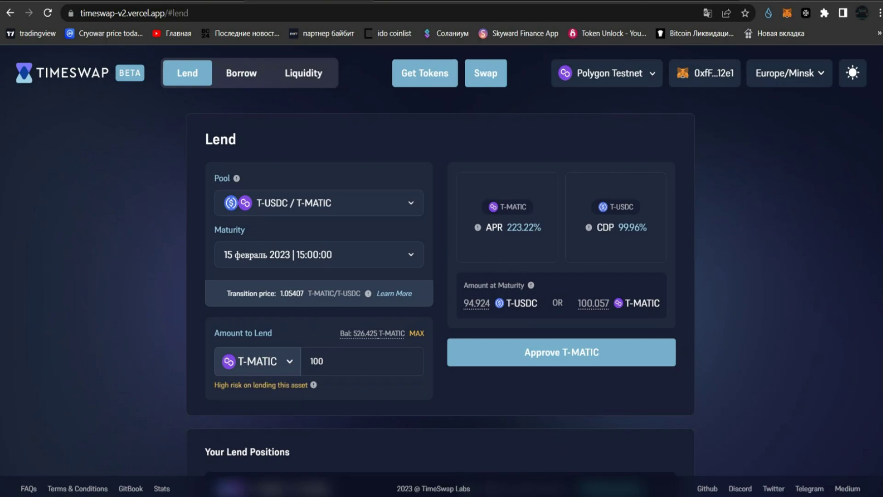
left_click(257, 361)
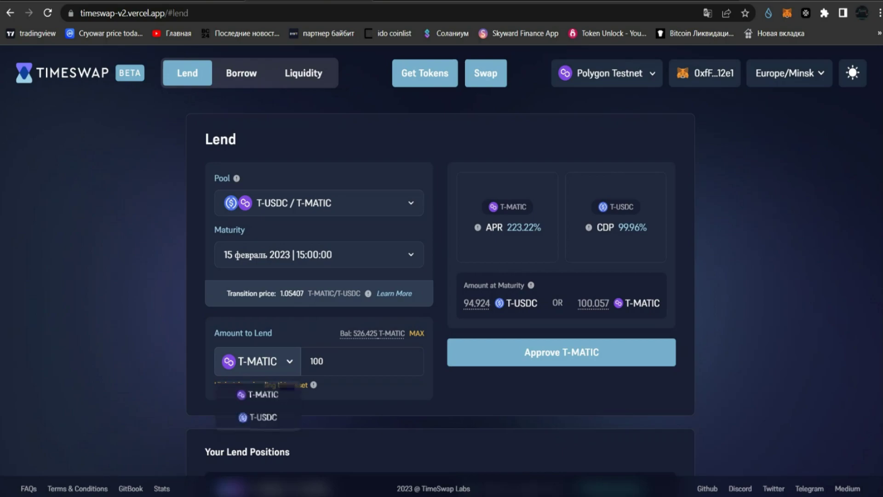
left_click(262, 416)
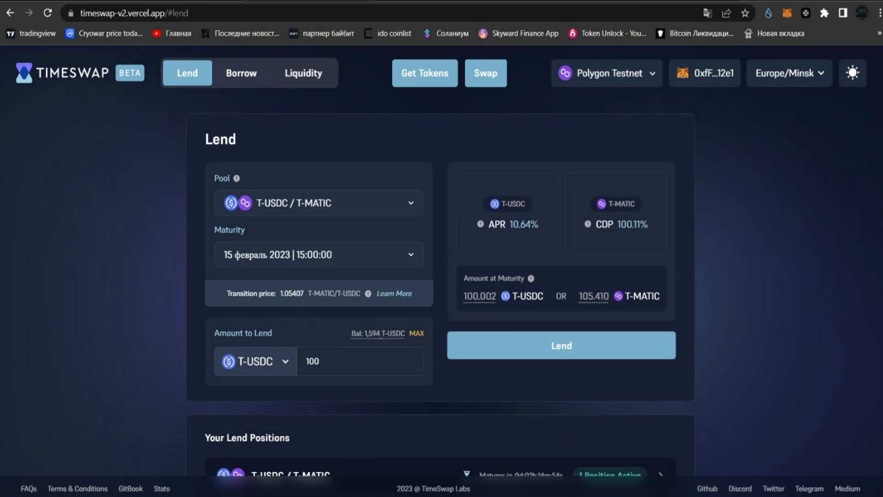
key("Print")
left_click_drag(333, 318, 450, 345)
key("Escape")
left_click(257, 361)
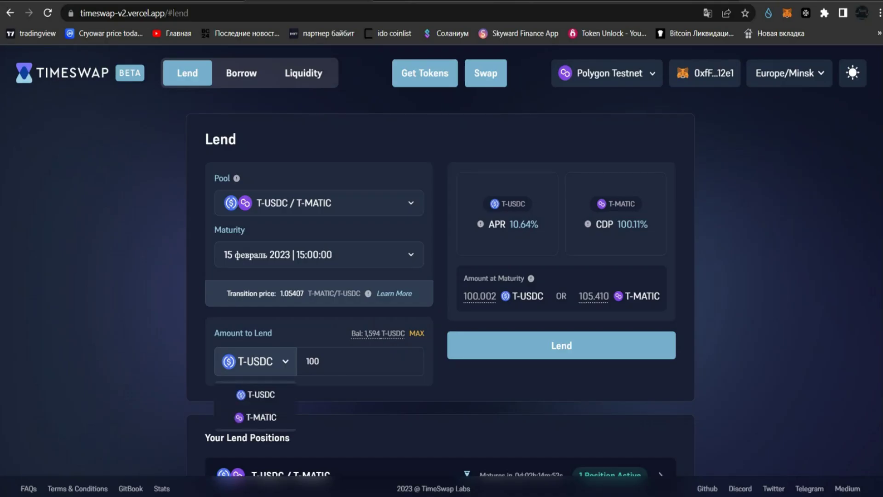
left_click(261, 417)
key("Print")
left_click_drag(321, 315, 426, 349)
key("Escape")
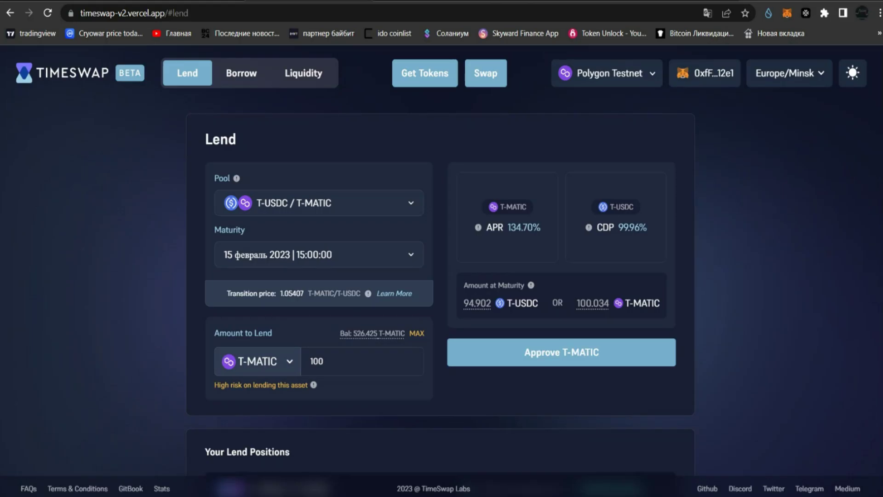
Open the Borrow section, set the asset to borrow to T-USDC and view the existing borrow positions.
left_click(241, 73)
left_click(361, 361)
left_click(258, 361)
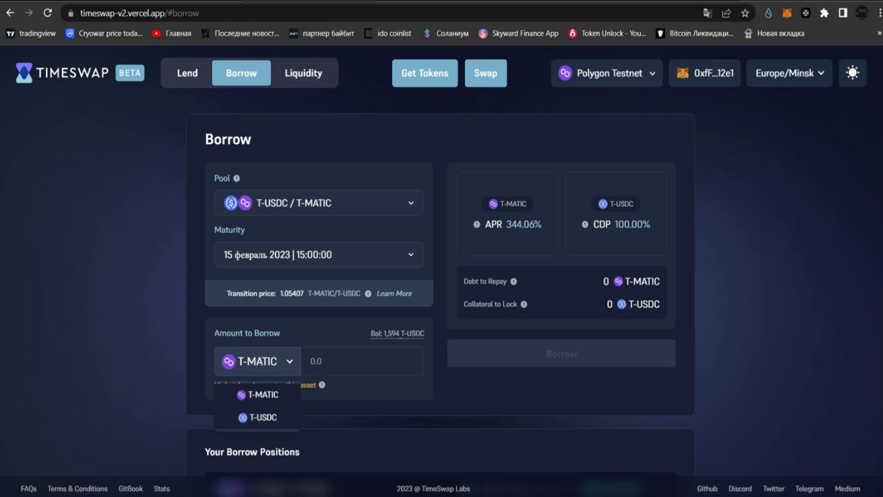
left_click(263, 417)
scroll(441, 271, "down", 1)
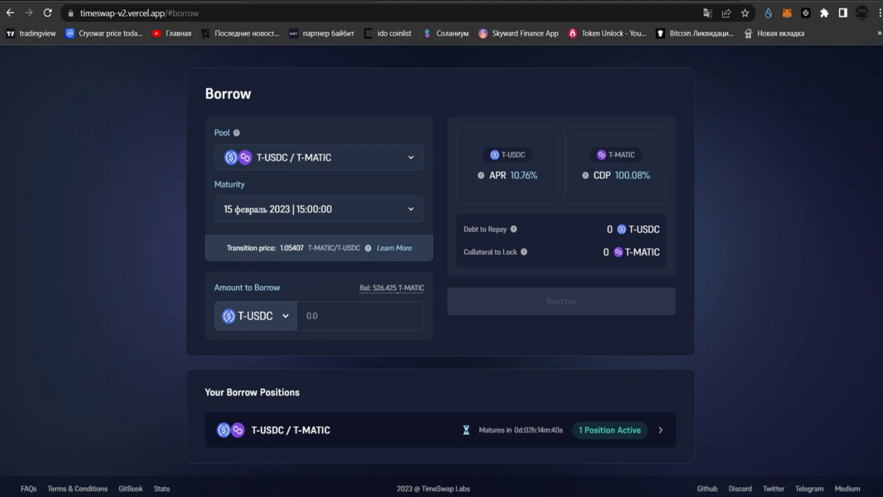
Open the Liquidity section and set the amount to add to 200 T-USDC.
scroll(440, 271, "up", 1)
left_click(303, 73)
scroll(440, 271, "down", 1)
left_click(256, 403)
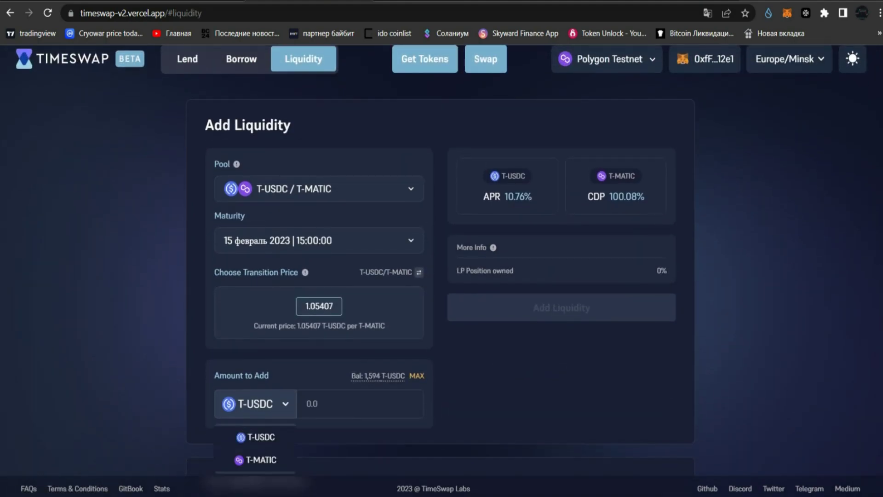
scroll(440, 271, "down", 1)
left_click(306, 360)
type("190")
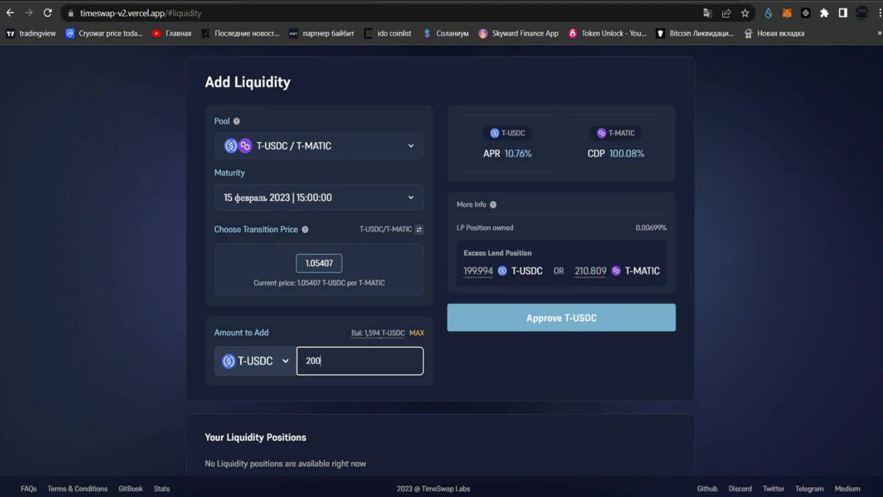
Approve T-USDC, submit the 200 T-USDC liquidity addition and dismiss the transaction dialog.
left_click(561, 317)
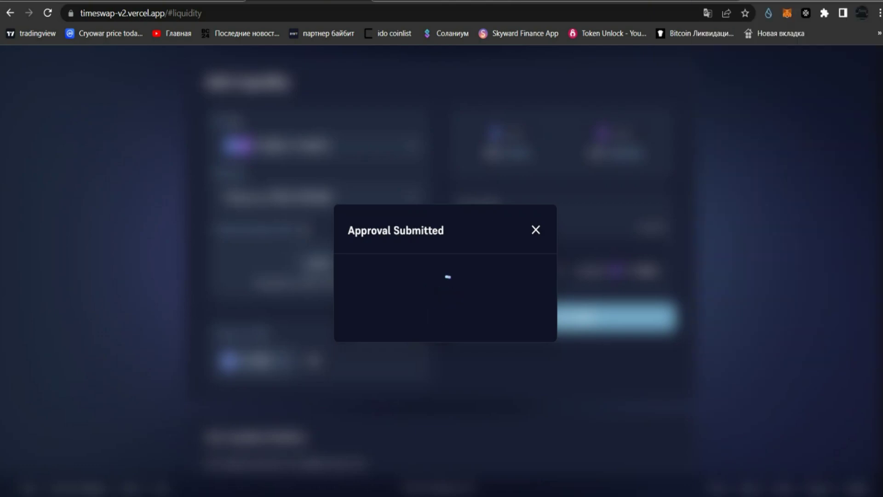
left_click(561, 317)
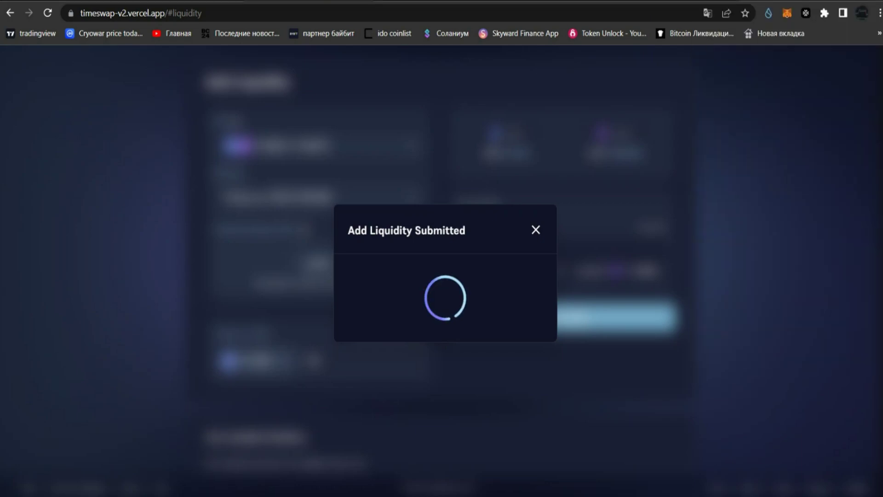
key("Print")
left_click_drag(412, 223, 483, 281)
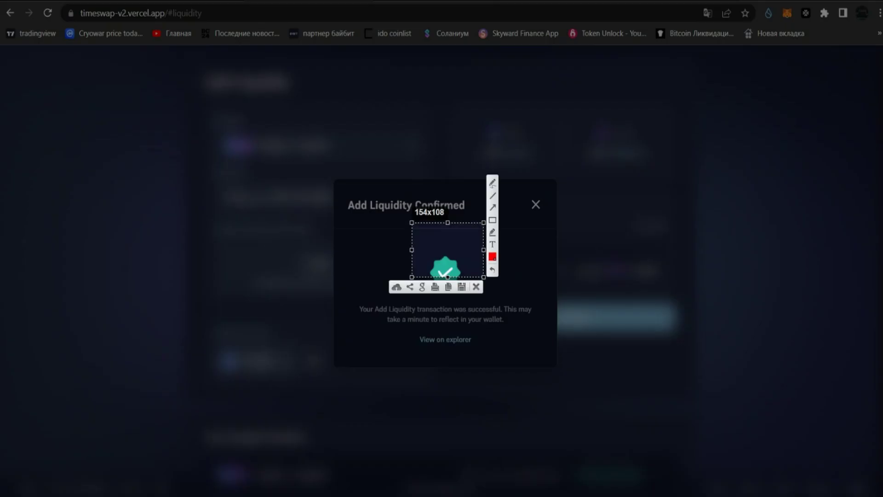
key("Escape")
key("Escape")
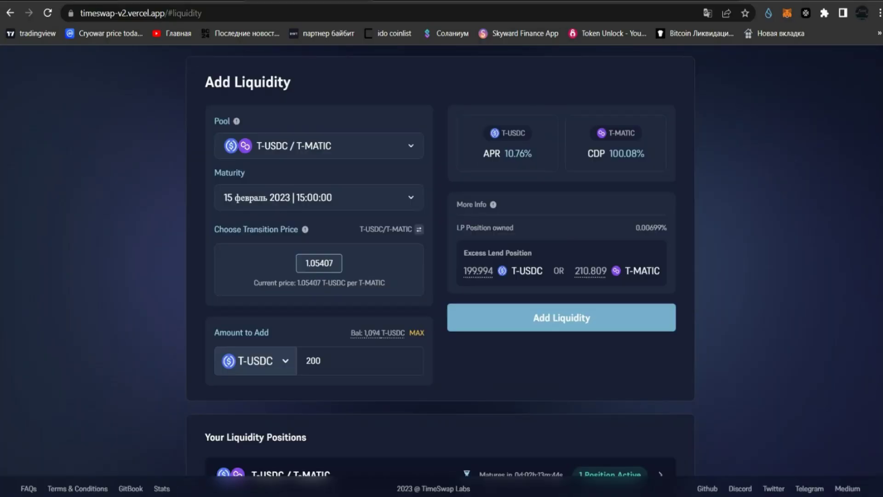
Switch the liquidity asset to T-MATIC with an amount of 200 and approve T-MATIC in MetaMask.
left_click(255, 361)
left_click(261, 416)
left_click(326, 360)
type("200")
left_click(561, 317)
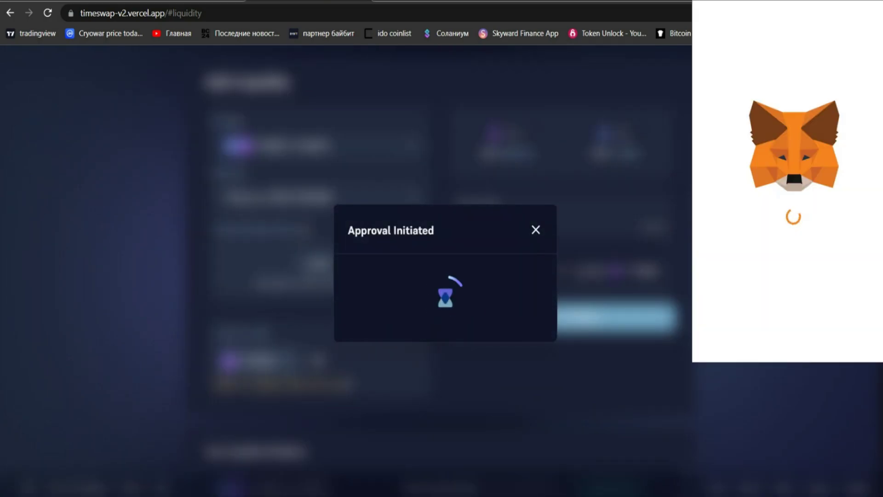
left_click(833, 337)
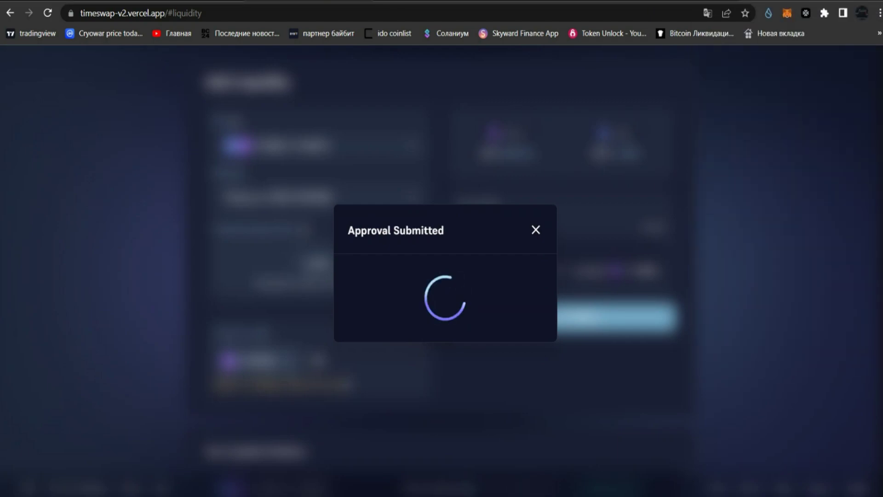
Submit the T-MATIC liquidity addition, choose to add T-USDC instead, and set the asset back to T-MATIC.
left_click(581, 317)
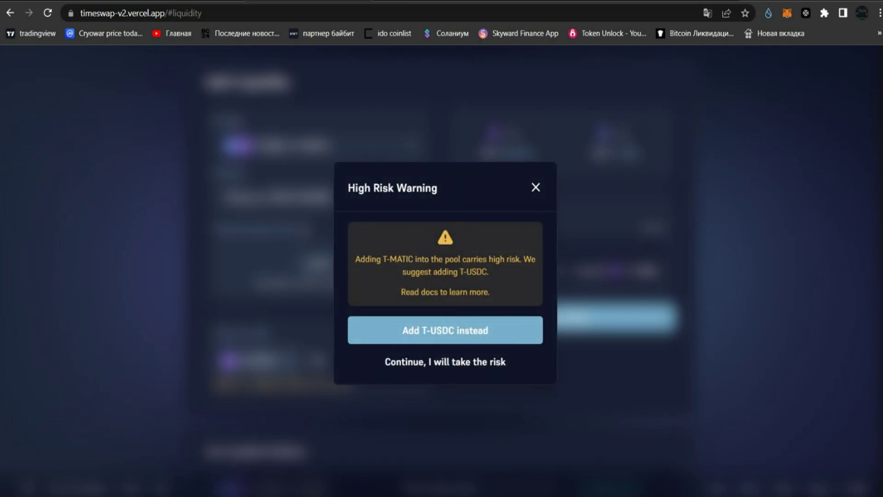
left_click(444, 330)
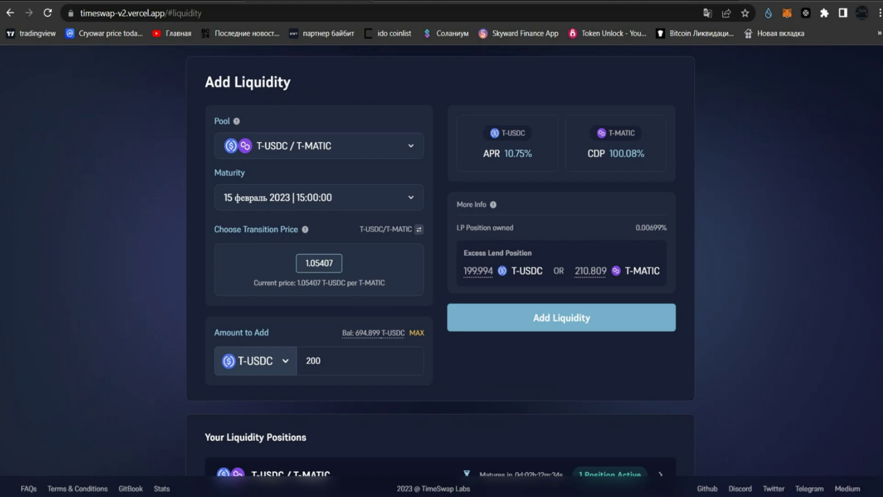
left_click(255, 417)
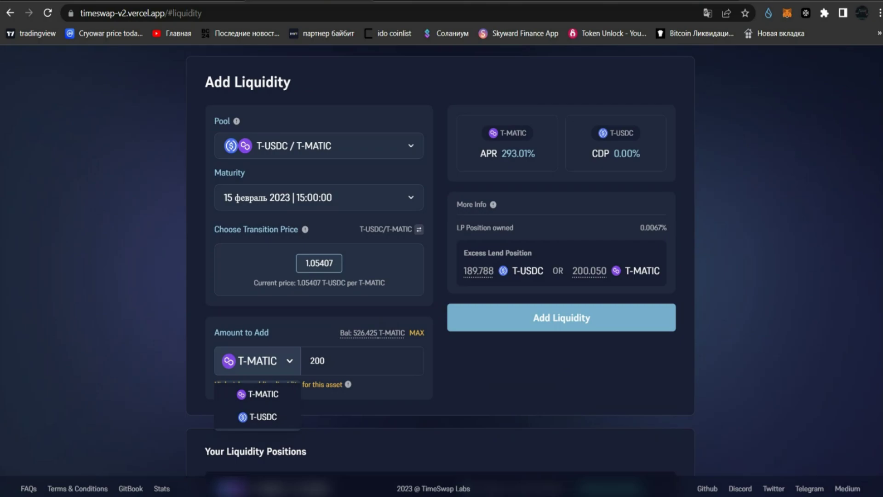
Review the open T-USDC / T-MATIC positions in the Borrow and Lend sections.
scroll(478, 270, "up", 2)
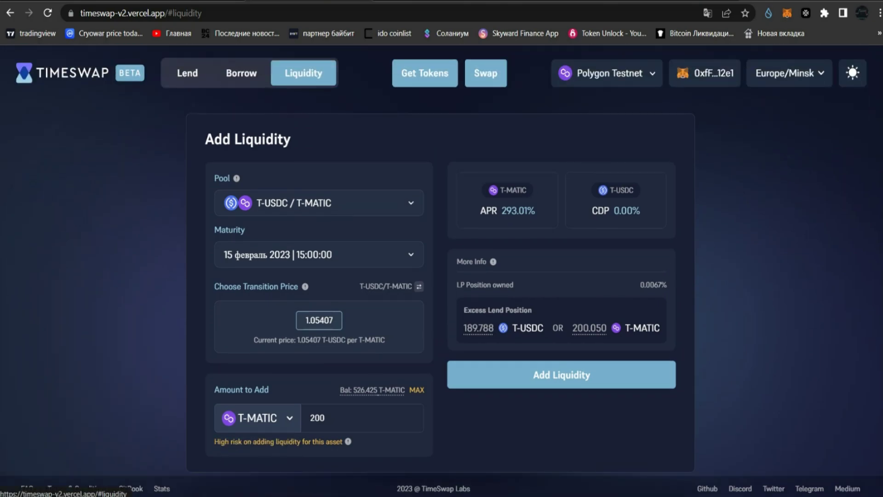
left_click(241, 72)
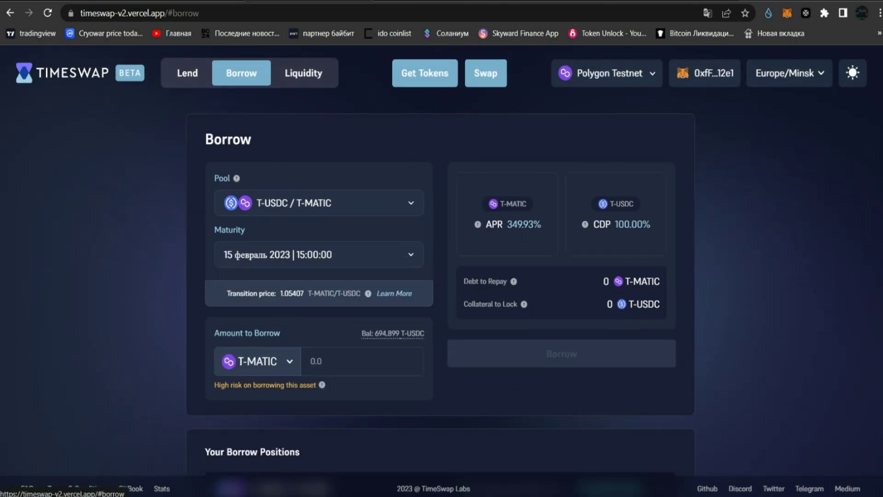
scroll(241, 73, "down", 2)
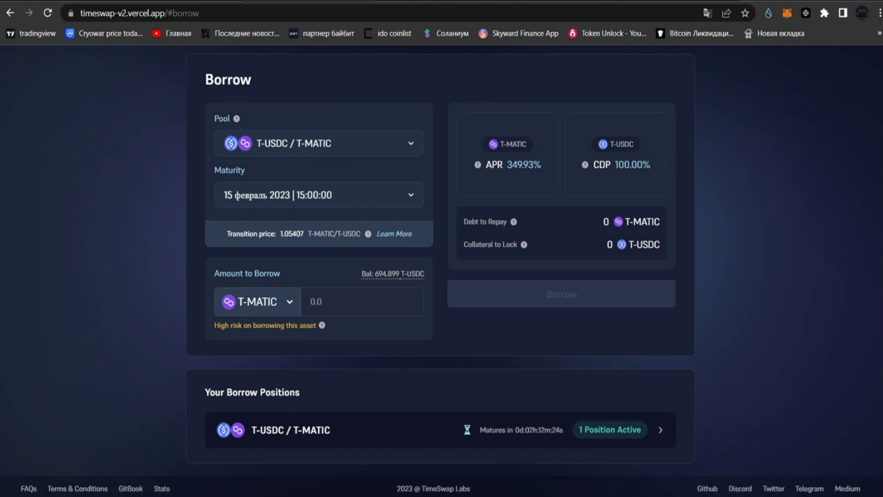
scroll(241, 72, "up", 2)
left_click(187, 71)
scroll(187, 71, "down", 2)
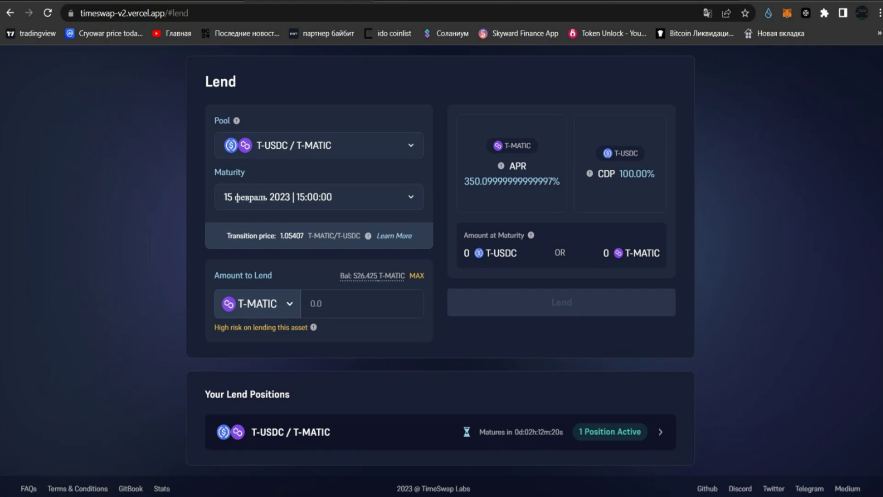
Return to the Liquidity section and mark the Your Liquidity Positions area with a screenshot selection.
scroll(440, 229, "up", 2)
left_click(299, 74)
scroll(440, 230, "down", 3)
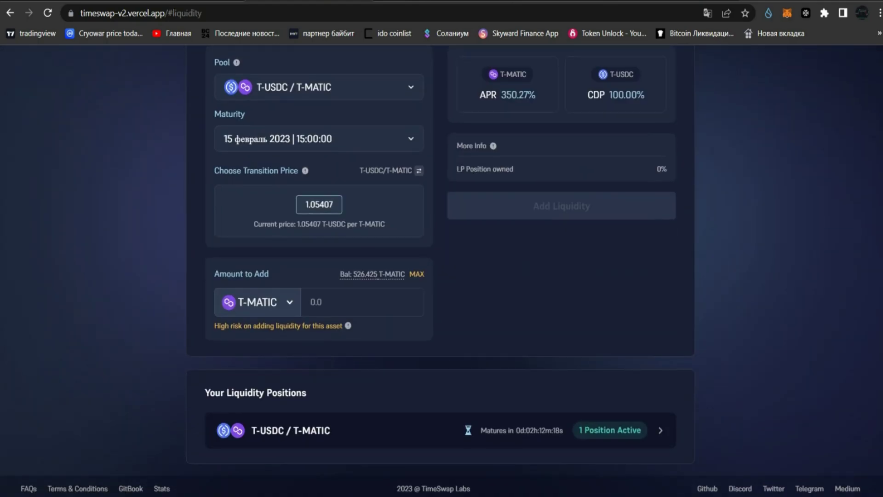
key("Print")
left_click_drag(208, 364, 733, 467)
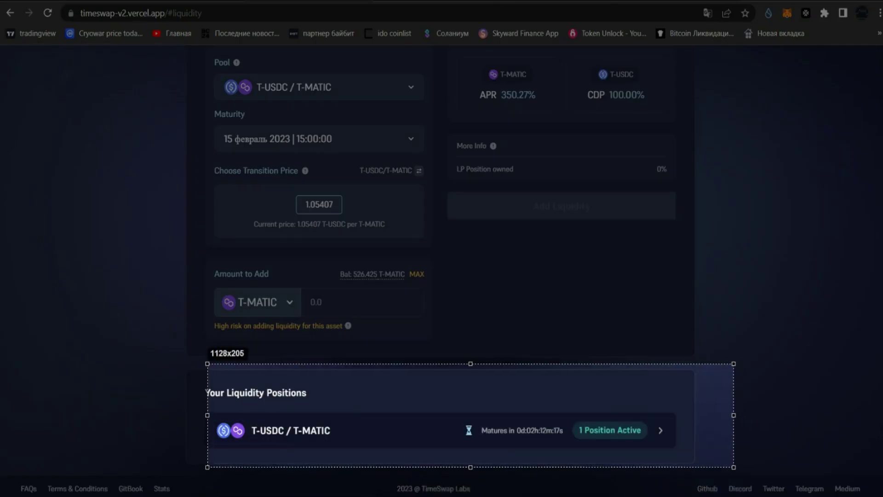
key("ctrl+c")
scroll(440, 230, "up", 3)
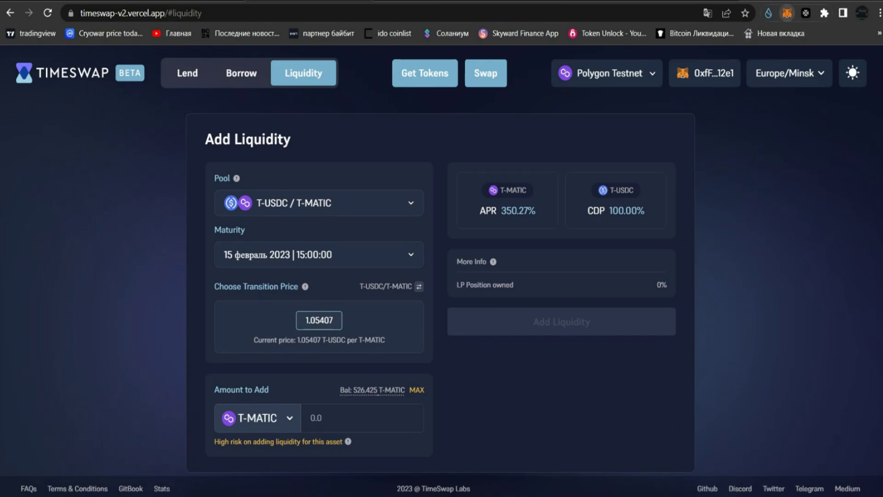
Copy the Mumbai-Polygon account's wallet address from MetaMask and switch to the Mumbai Faucet site.
left_click(787, 13)
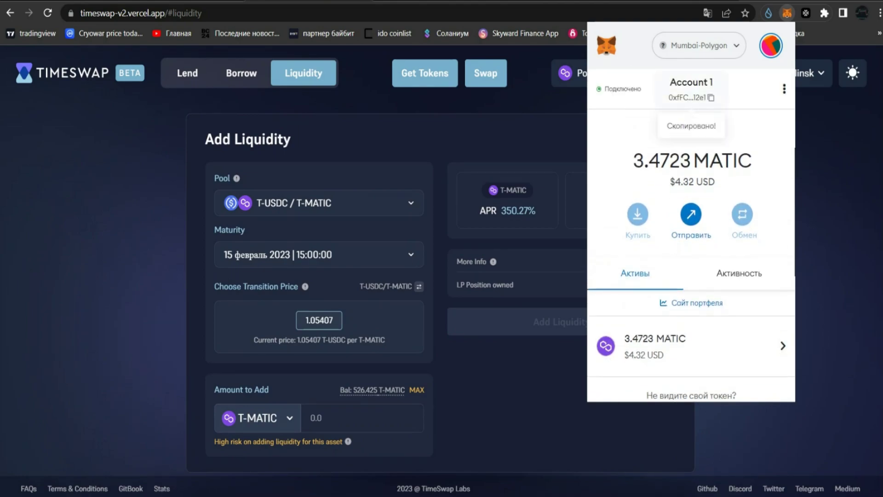
key("Escape")
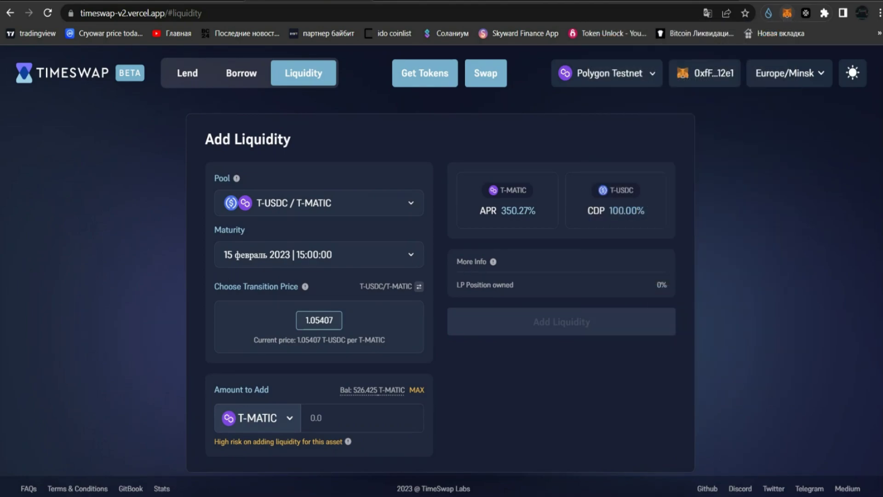
key("ctrl+Tab")
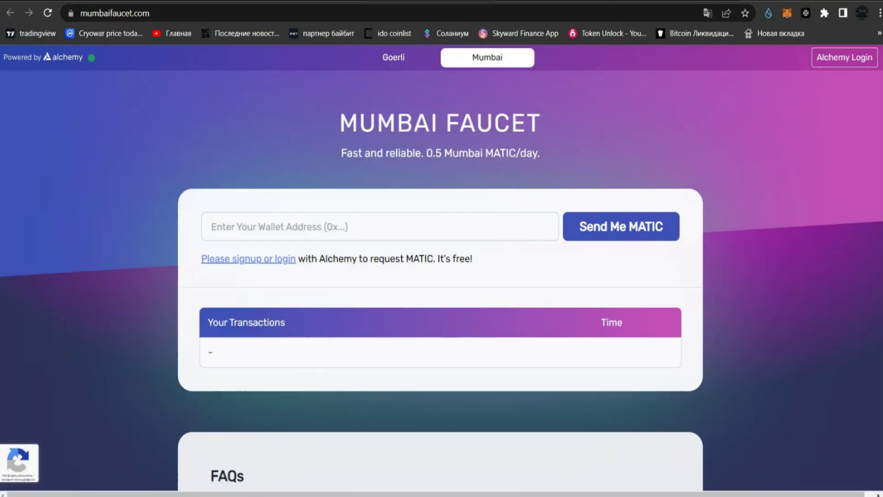
Outline the Mumbai Faucet heading and the Alchemy Login area with screenshot selections.
key("Print")
left_click_drag(319, 107, 557, 179)
key("Escape")
key("Print")
left_click_drag(792, 50, 863, 89)
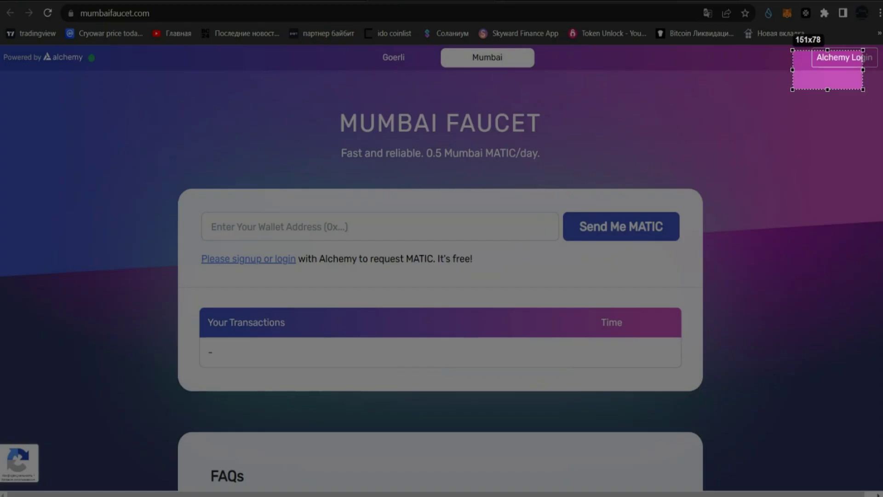
key("ctrl+c")
Log in to the faucet with the Alchemy account and outline the signed-in area with a screenshot selection.
left_click(844, 57)
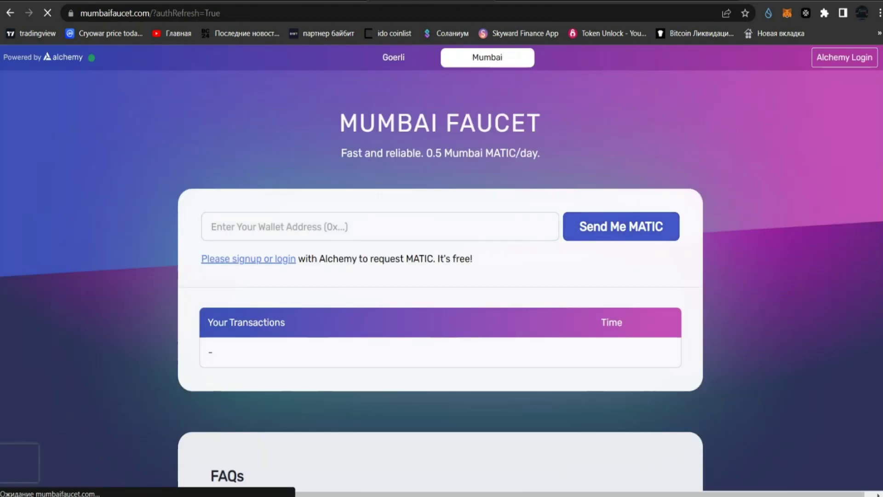
key("Print")
left_click_drag(729, 40, 881, 73)
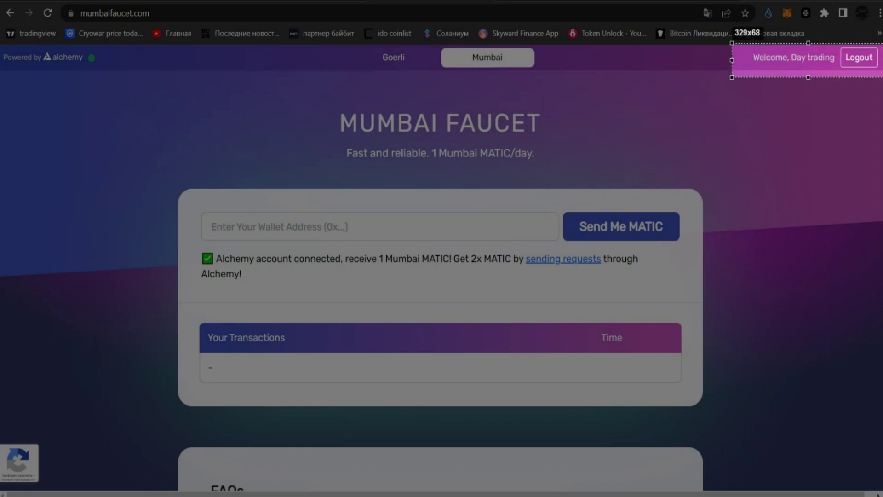
key("ctrl+c")
Paste the wallet address into the faucet and request Mumbai MATIC.
left_click(380, 226)
key("ctrl+v")
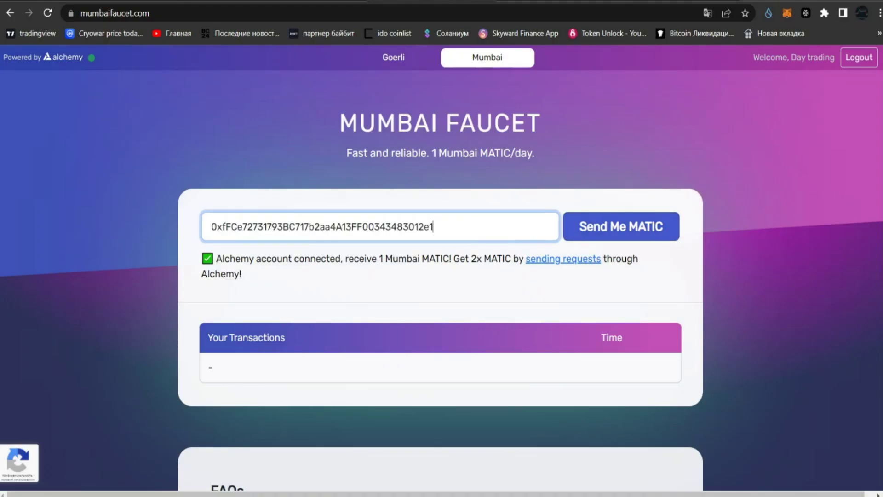
key("Return")
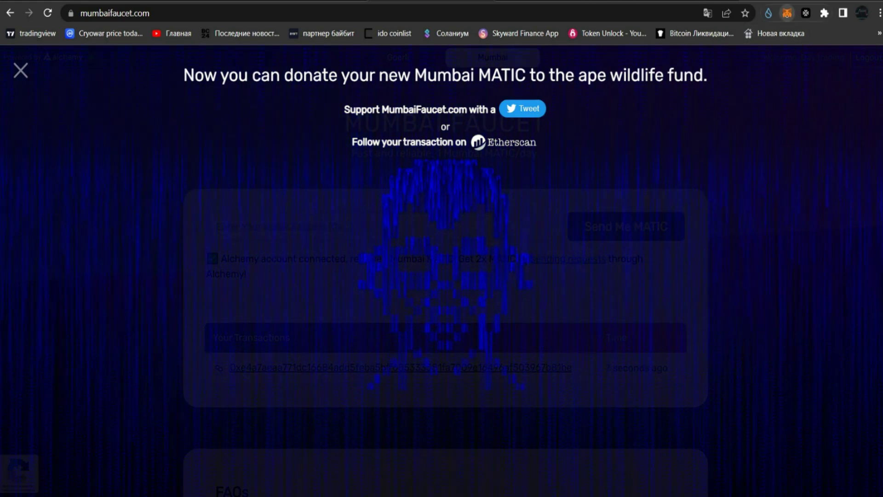
Check the account's MATIC balance in MetaMask and close the wallet.
left_click(787, 12)
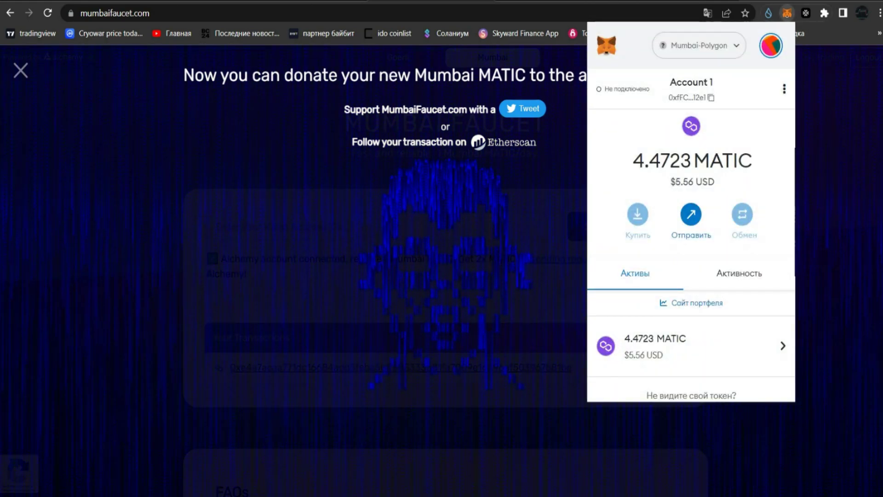
scroll(691, 285, "down", 2)
scroll(691, 285, "up", 2)
key("Escape")
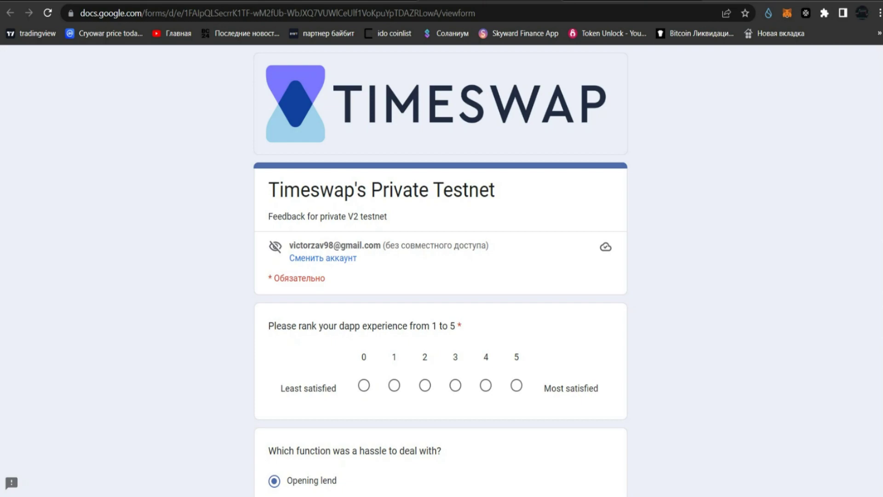
In the Timeswap's Private Testnet feedback form, rate the dapp experience 5.
scroll(440, 270, "down", 1)
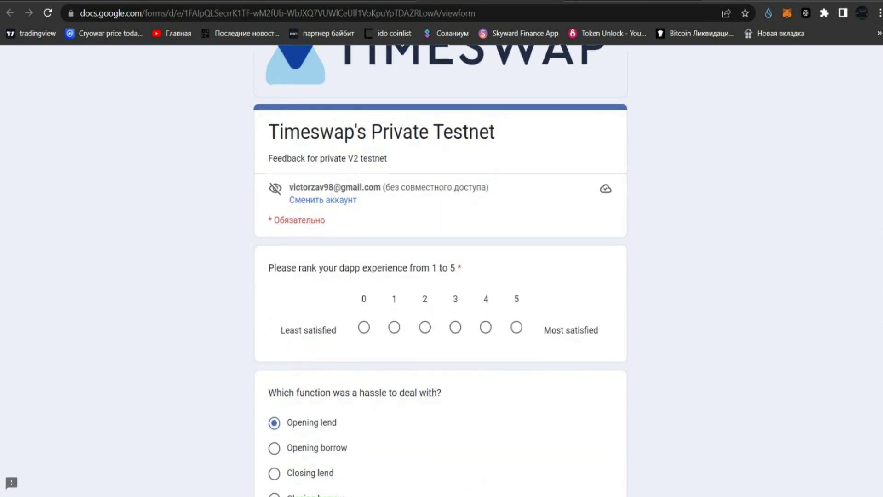
scroll(440, 269, "up", 1)
left_click(363, 385)
left_click(516, 385)
scroll(516, 385, "down", 4)
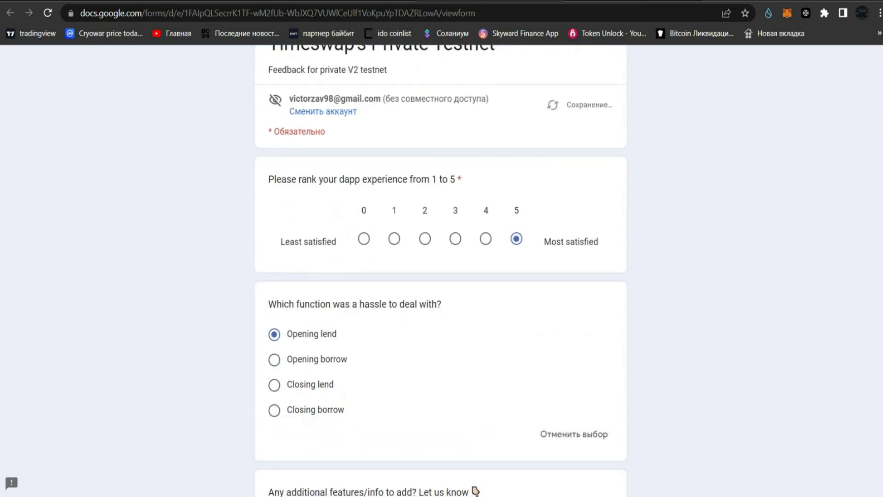
Answer the question about additional features or info with "more positions".
scroll(440, 269, "down", 4)
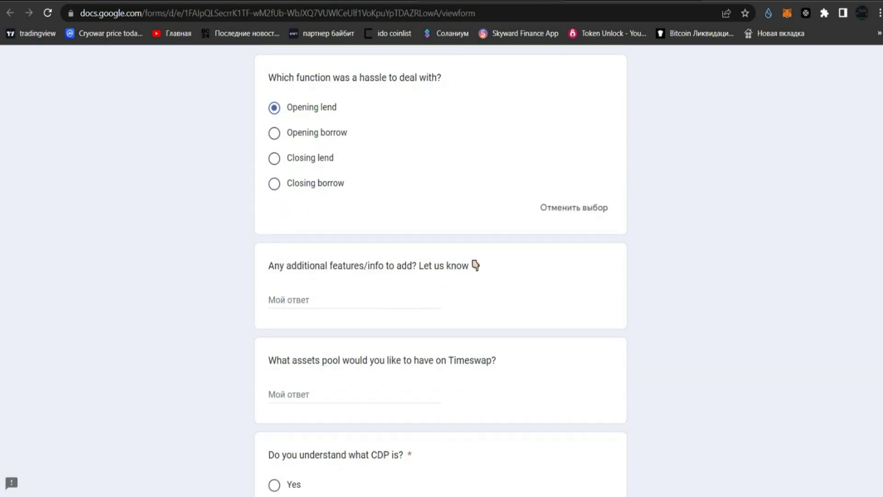
key("ctrl+v")
scroll(440, 269, "down", 2)
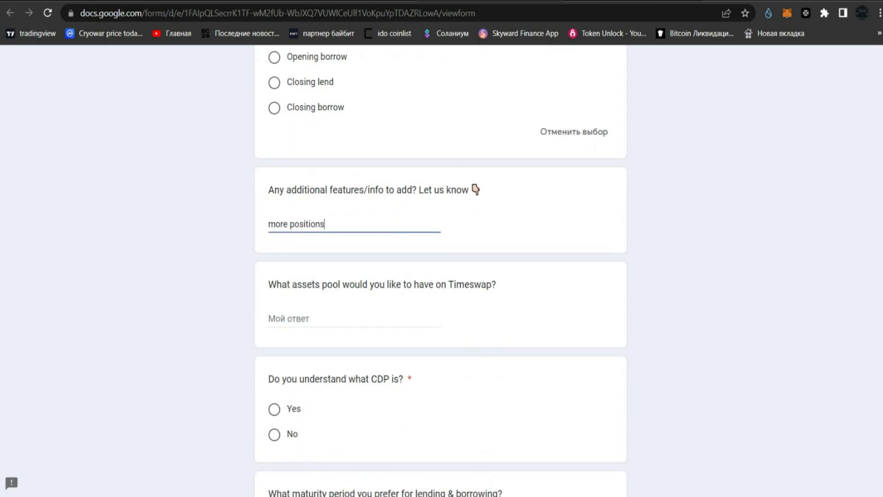
left_click_drag(268, 190, 423, 189)
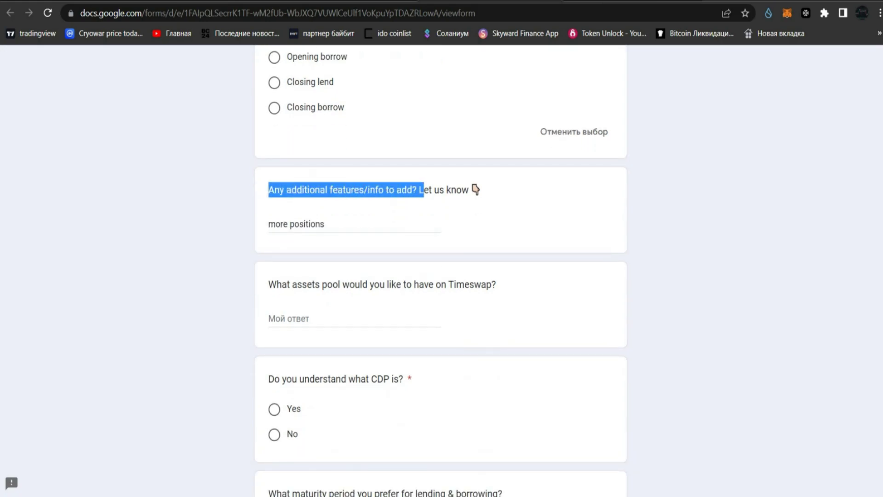
Answer the question about which assets pool to have on Timeswap with "usdt/usdc".
left_click(424, 189)
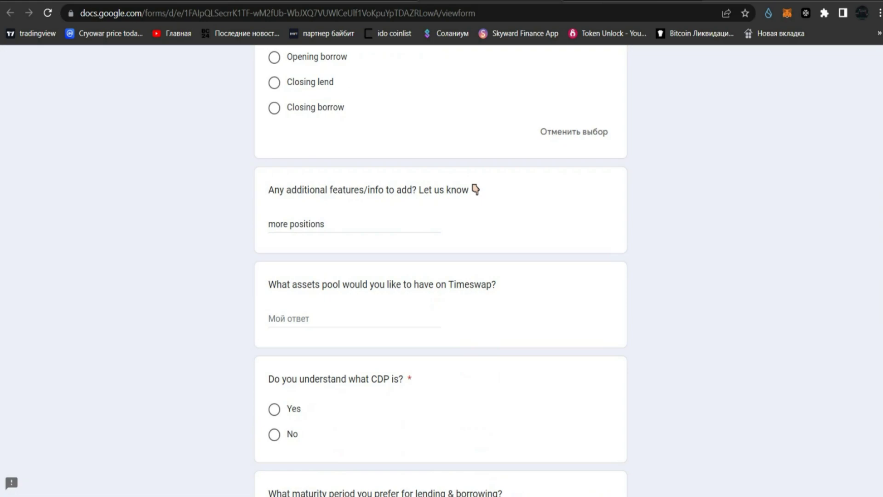
scroll(441, 270, "down", 1)
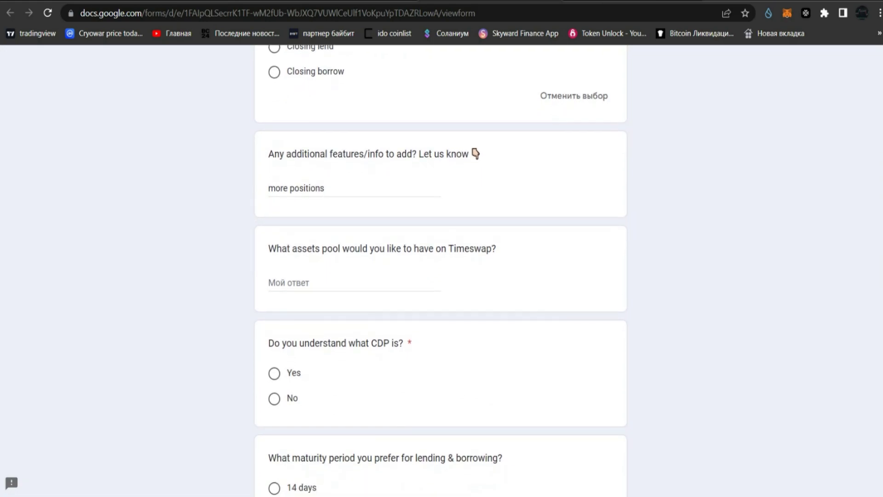
left_click(319, 283)
type("usdt/usdc")
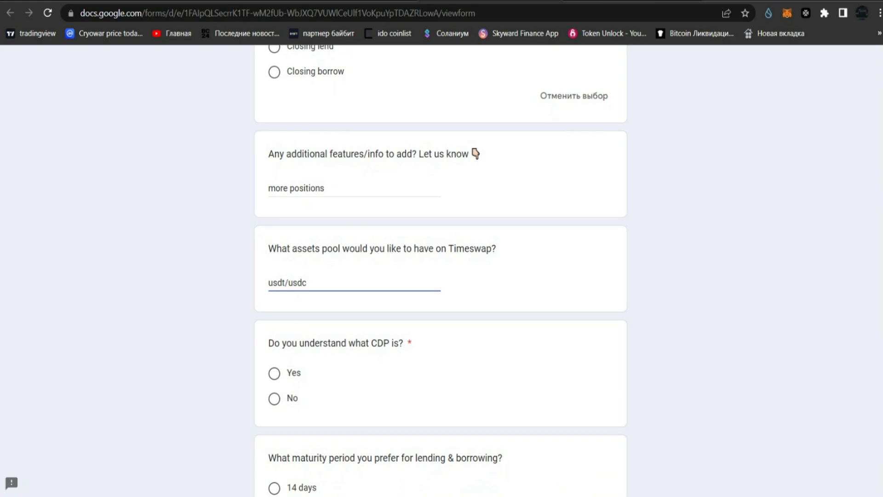
Answer Yes to understanding what CDP is and choose 30 days as the preferred maturity period for lending and borrowing.
scroll(441, 271, "down", 2)
left_click(274, 320)
scroll(441, 271, "down", 3)
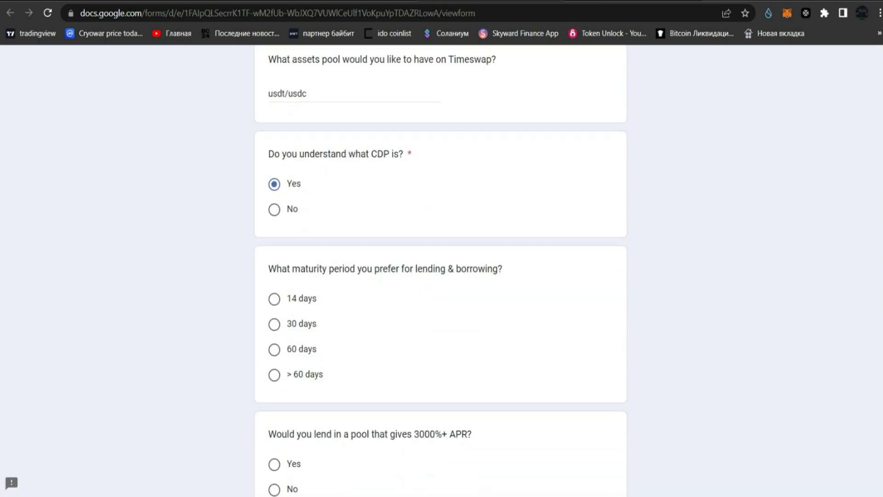
left_click(274, 374)
scroll(441, 276, "down", 3)
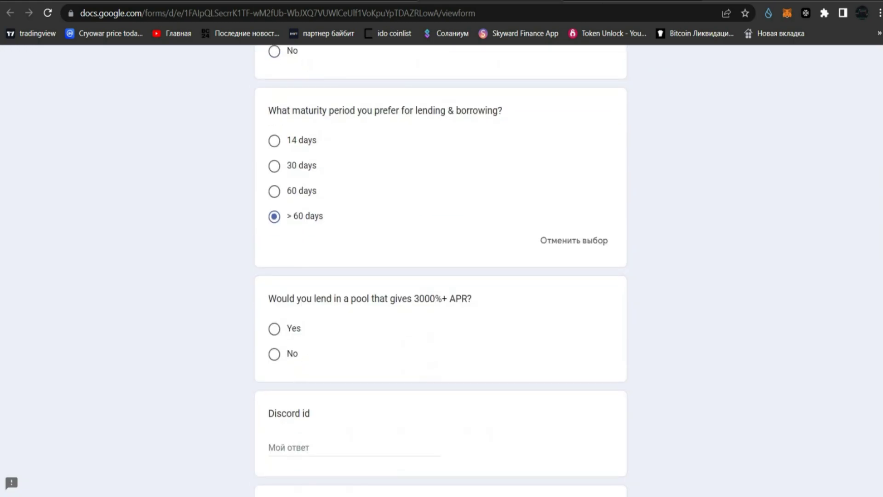
left_click_drag(498, 110, 333, 111)
left_click(274, 166)
Answer Yes to the question about lending in a pool that gives 3000%+ APR.
scroll(440, 272, "down", 2)
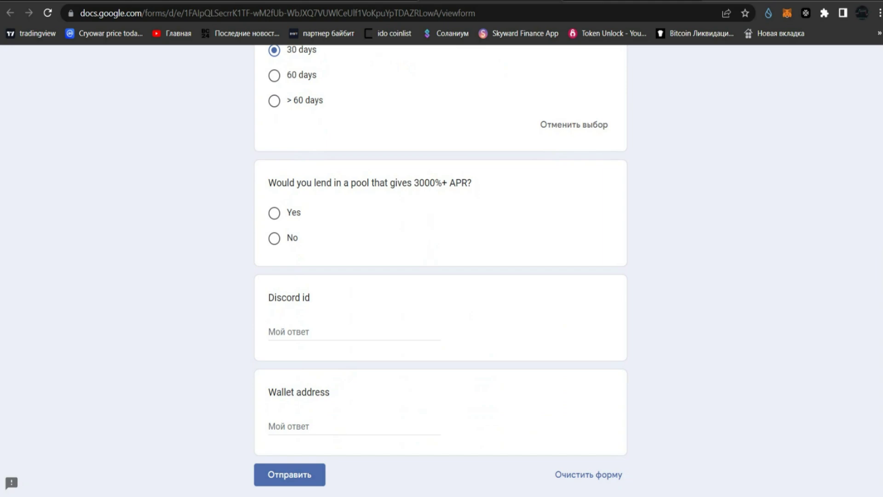
left_click_drag(268, 182, 444, 183)
left_click(454, 183)
left_click(445, 183)
left_click(274, 213)
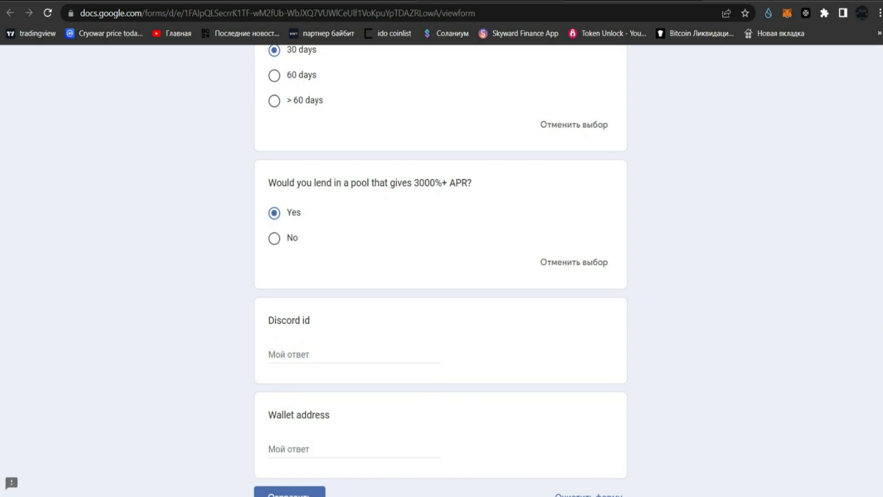
Copy the account's username tag from the Discord profile and paste it as the Discord id in the feedback form.
scroll(440, 271, "down", 1)
left_click(285, 299)
key("ctrl+Tab")
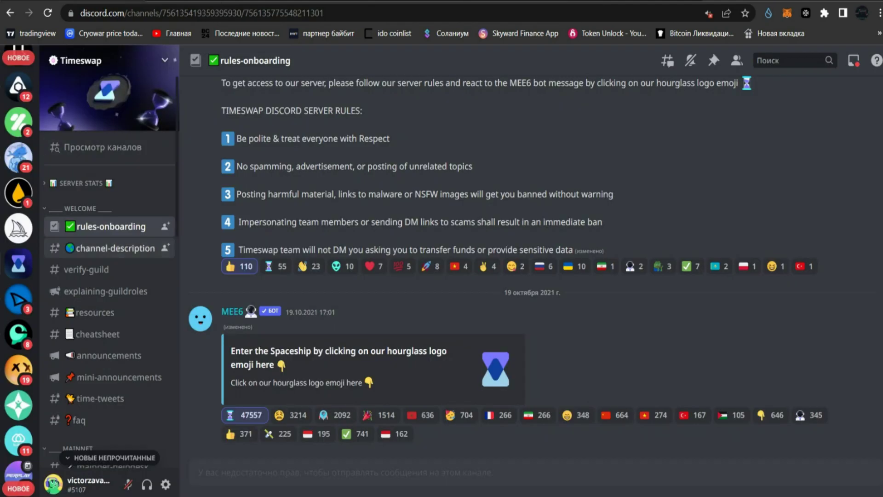
left_click(78, 483)
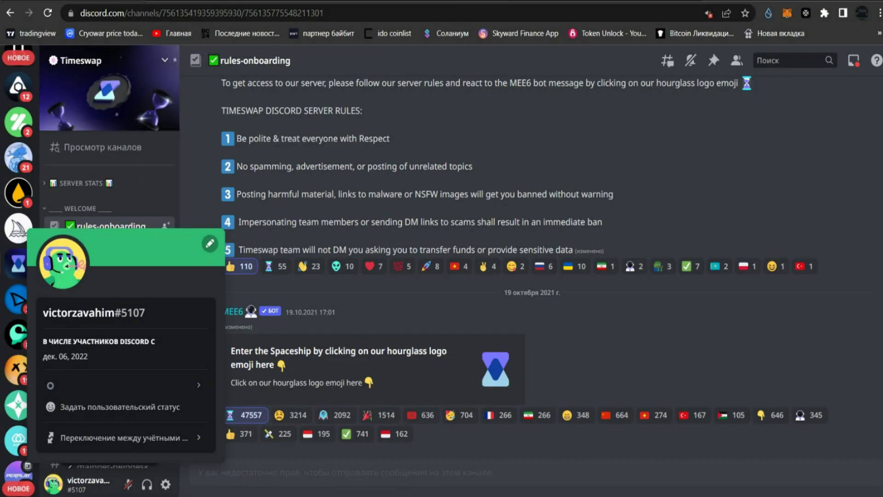
key("Print")
left_click_drag(28, 289, 121, 346)
key("ctrl+c")
left_click(198, 313)
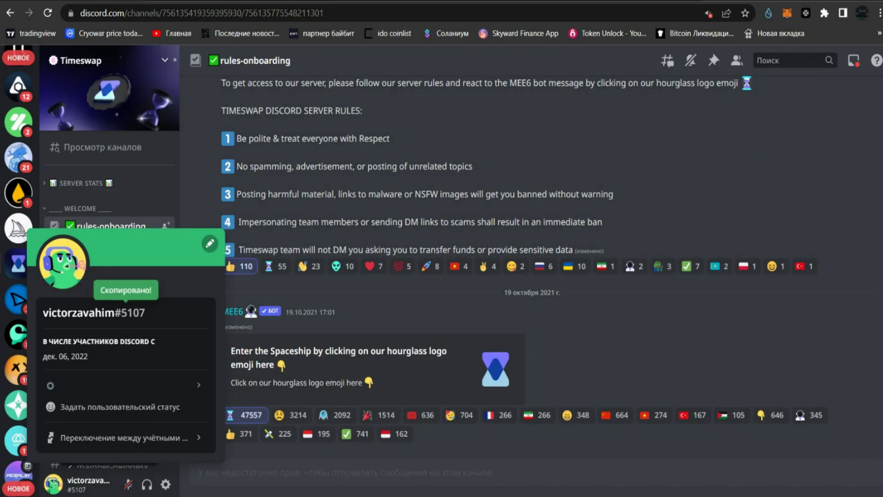
key("ctrl+Tab")
key("ctrl+v")
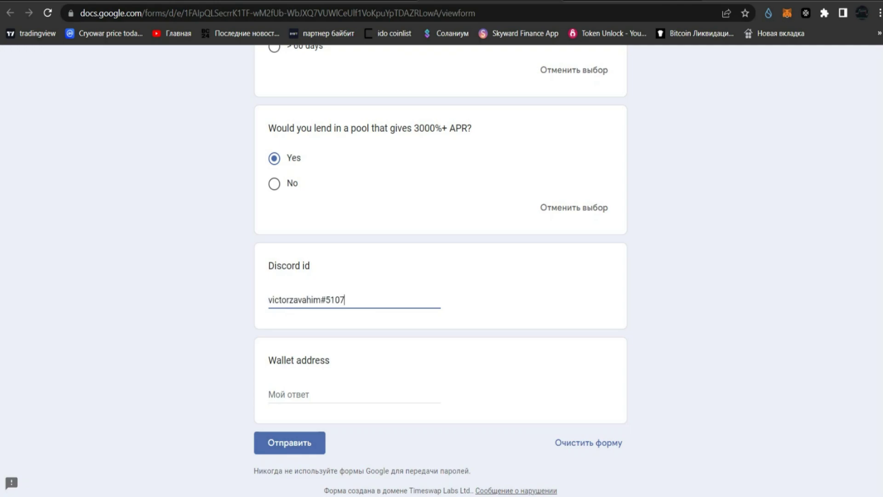
Copy the Account 1 address from MetaMask, paste it as the form's wallet address and submit the form.
left_click(270, 394)
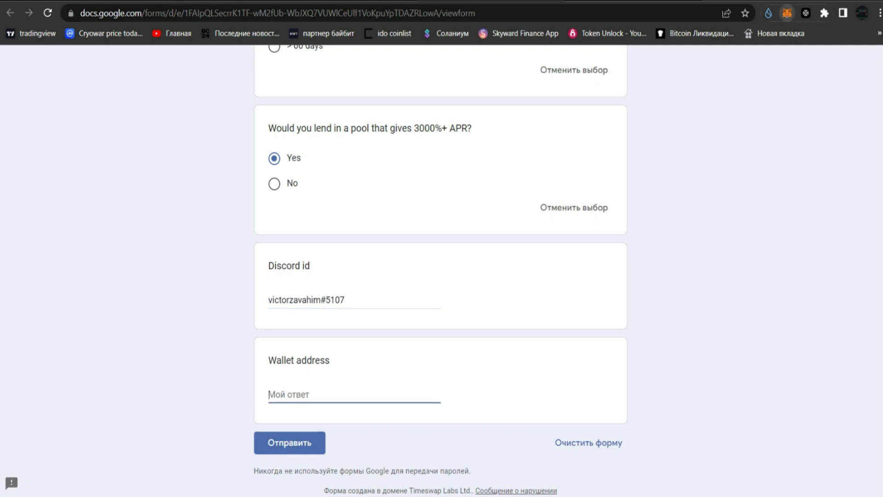
left_click(787, 13)
left_click(691, 97)
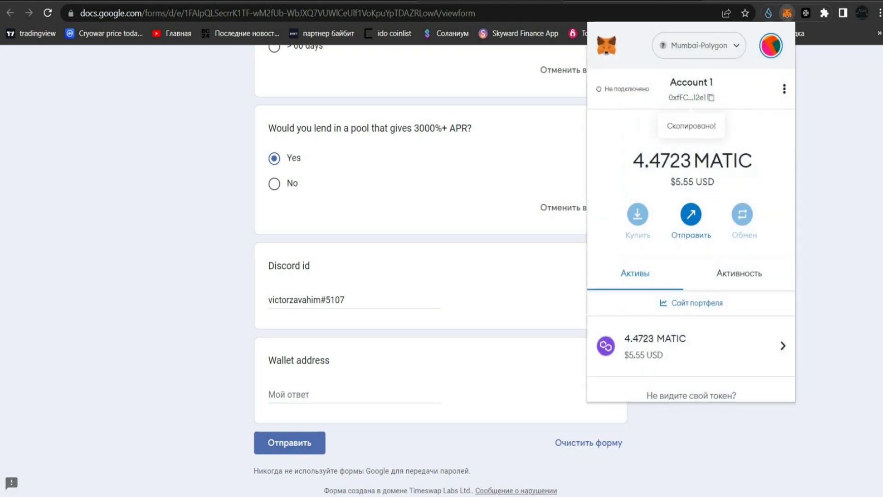
left_click(289, 394)
key("ctrl+v")
left_click(289, 442)
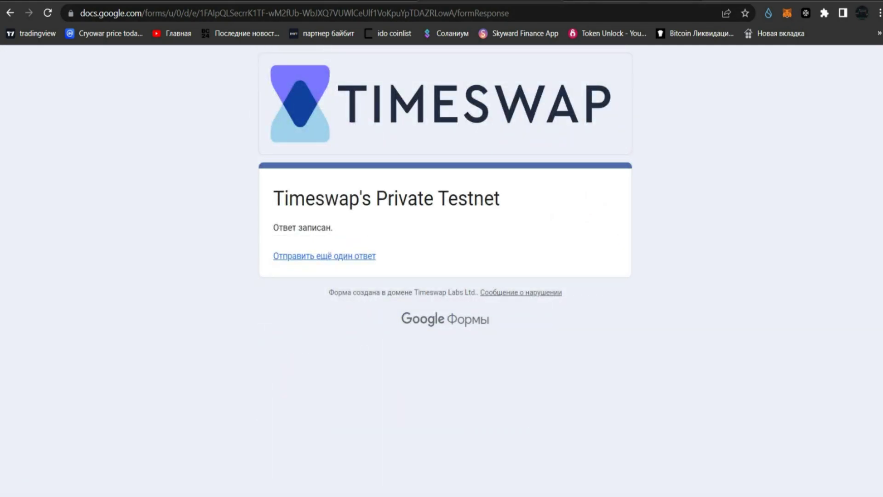
Read Dyno's Timeswap V2 Gamified Testnet registration form translated into Russian, and restore the English text.
key("ctrl+Tab")
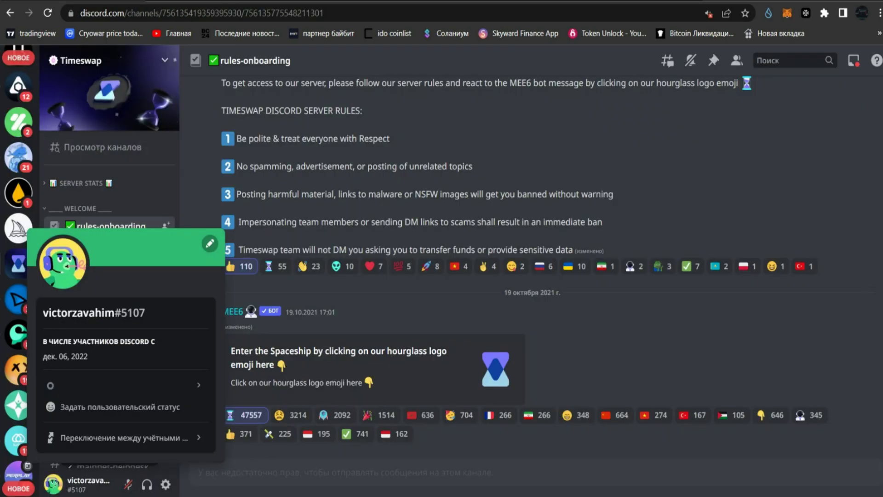
key("Escape")
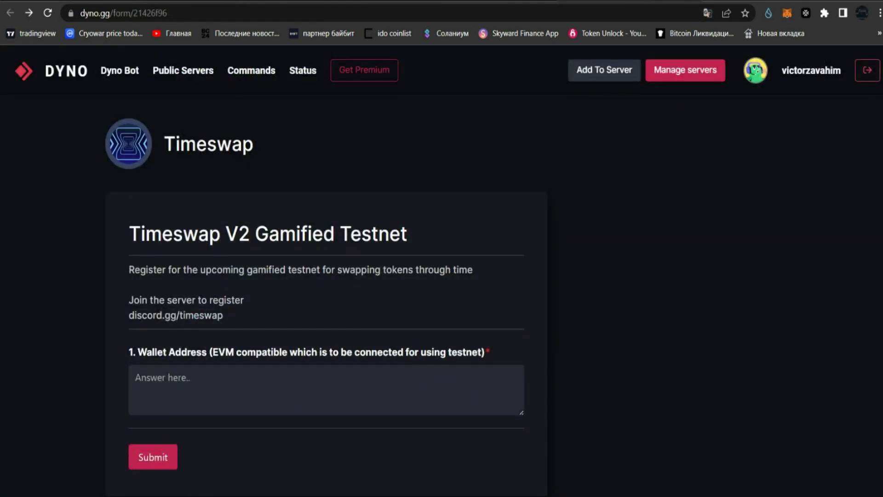
scroll(326, 294, "down", 1)
left_click(708, 13)
left_click(647, 36)
scroll(327, 294, "down", 1)
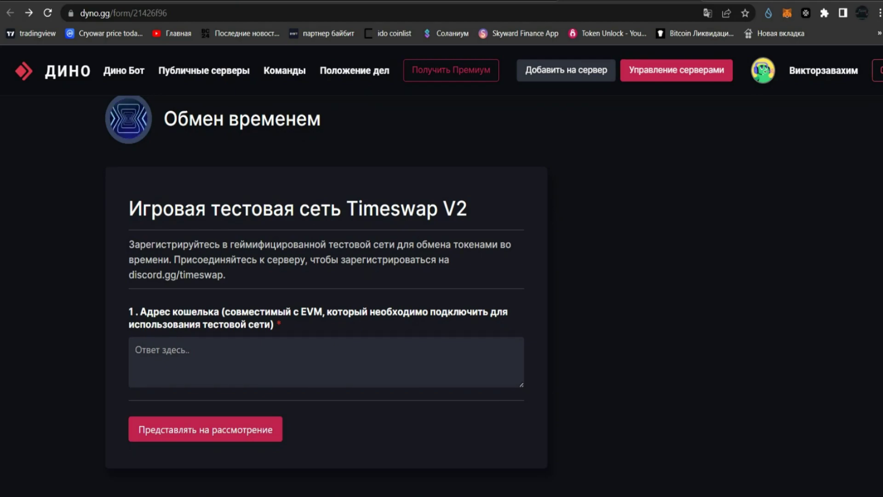
scroll(327, 281, "down", 1)
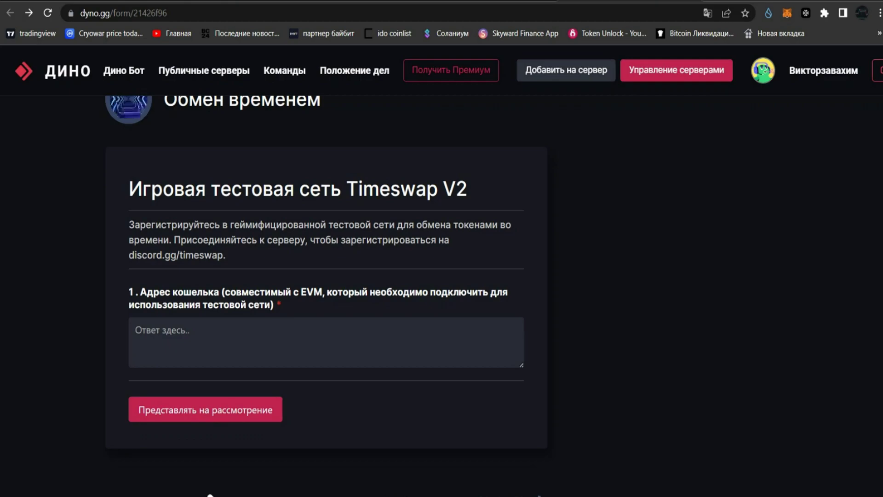
left_click(707, 13)
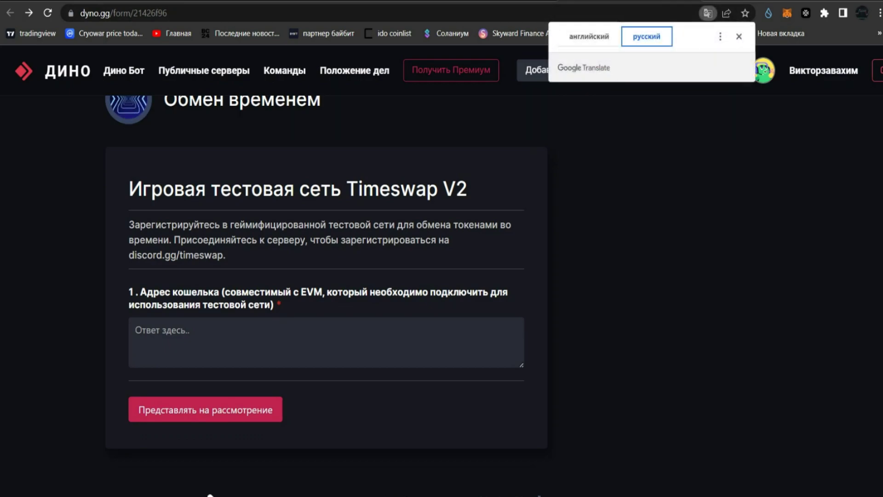
left_click(587, 35)
Paste the wallet address into the Timeswap V2 Gamified Testnet form and submit the registration.
scroll(326, 281, "down", 1)
scroll(326, 276, "down", 3)
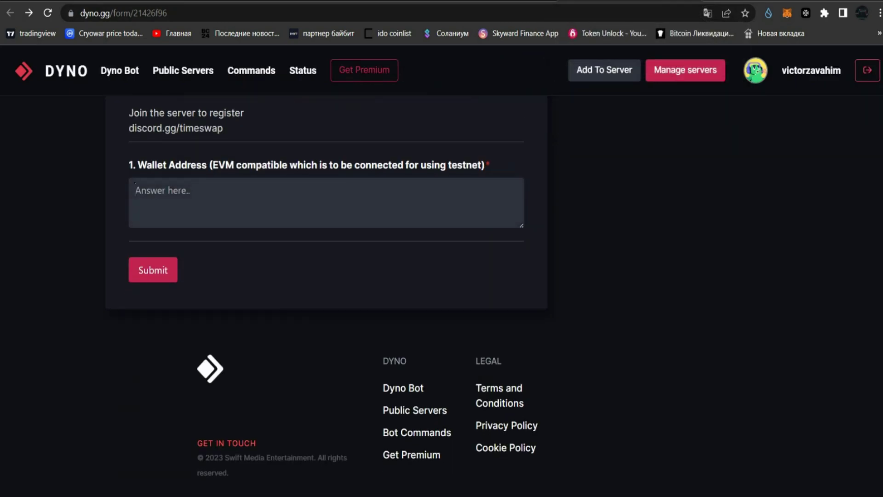
key("ctrl+v")
scroll(327, 276, "up", 3)
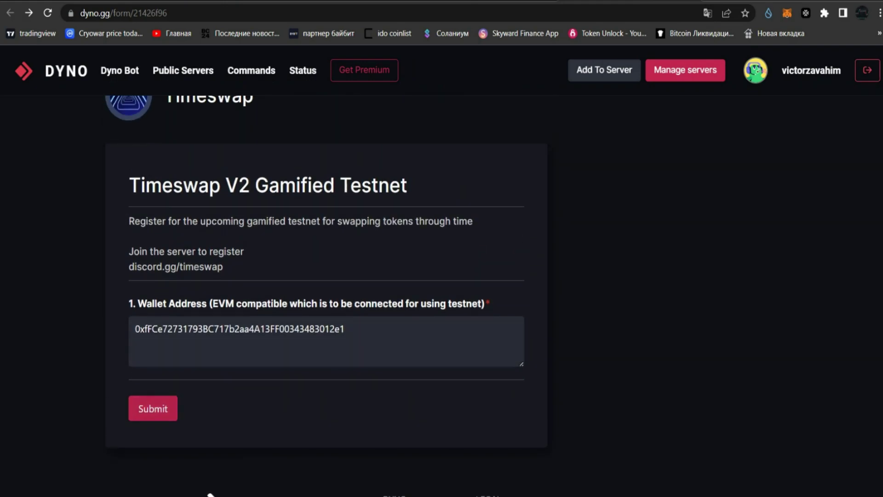
key("Tab")
key("Return")
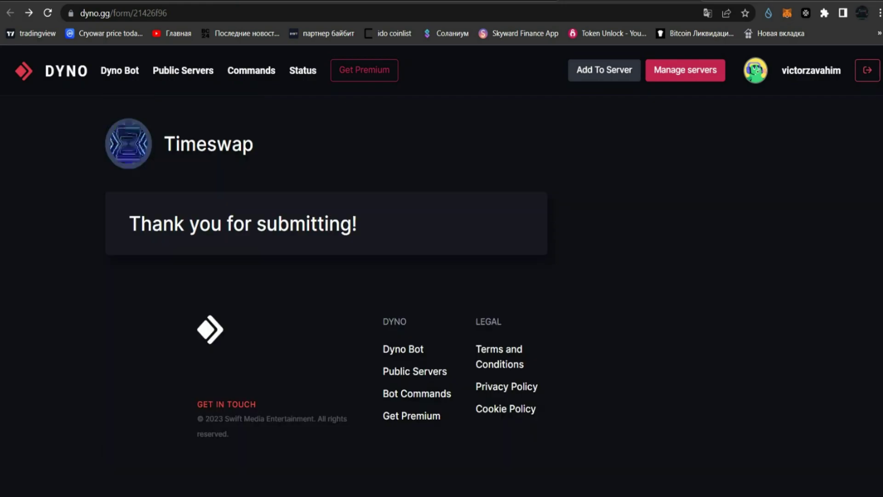
left_click_drag(130, 223, 352, 223)
left_click(352, 224)
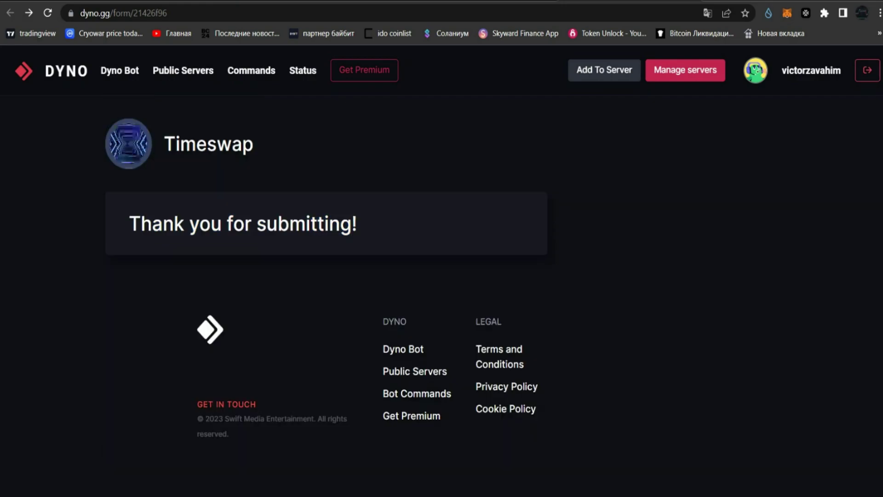
Switch to Timeswap's Lend page and copy a screenshot of the whole page area to the clipboard.
key("ctrl+3")
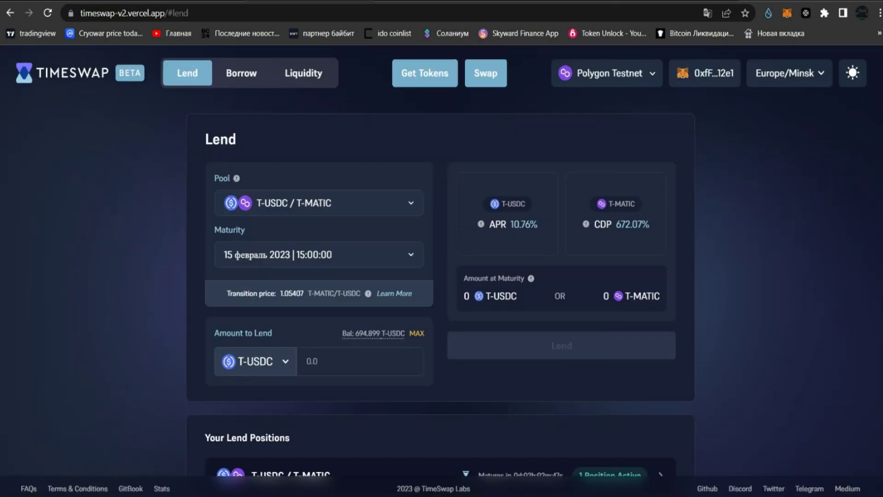
key("Print")
left_click_drag(1, 48, 882, 493)
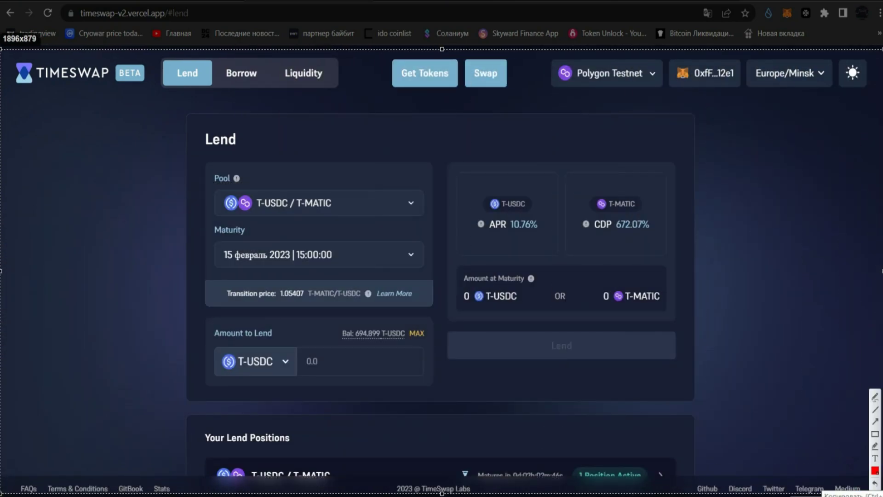
key("ctrl+c")
Attach the copied Lend page screenshot to a new message in Discord's v2-testnet-feedback channel.
key("ctrl+Tab")
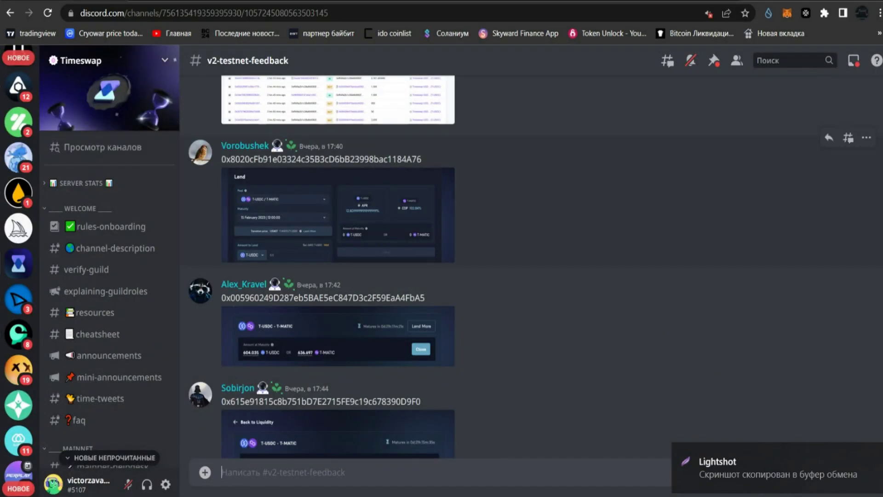
scroll(110, 253, "down", 3)
scroll(110, 258, "down", 1)
scroll(110, 257, "up", 1)
scroll(110, 258, "down", 5)
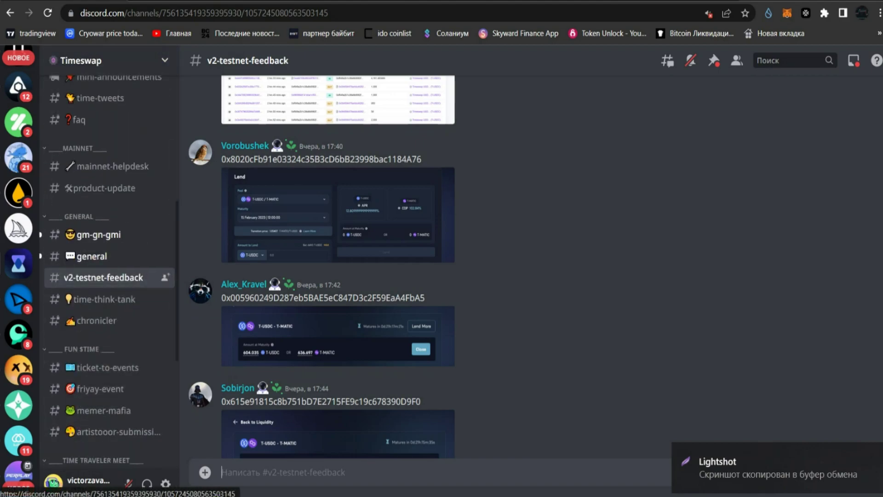
key("Print")
left_click_drag(49, 268, 170, 289)
key("ctrl+c")
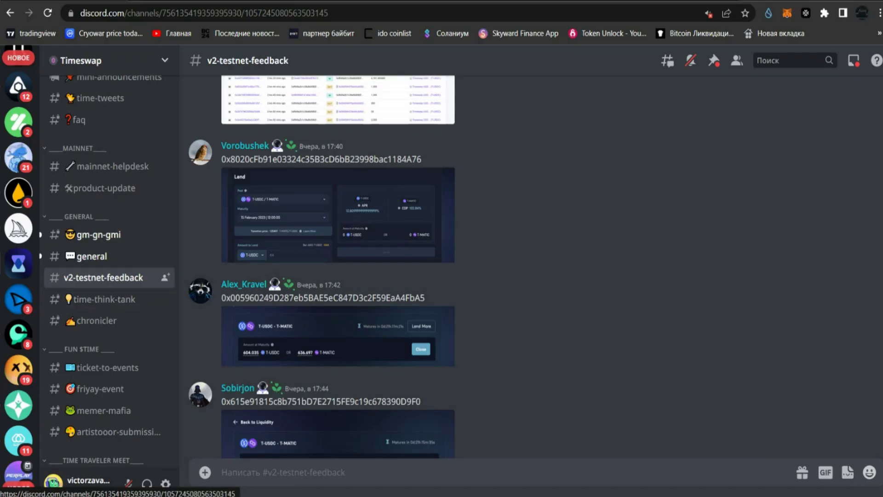
key("ctrl+v")
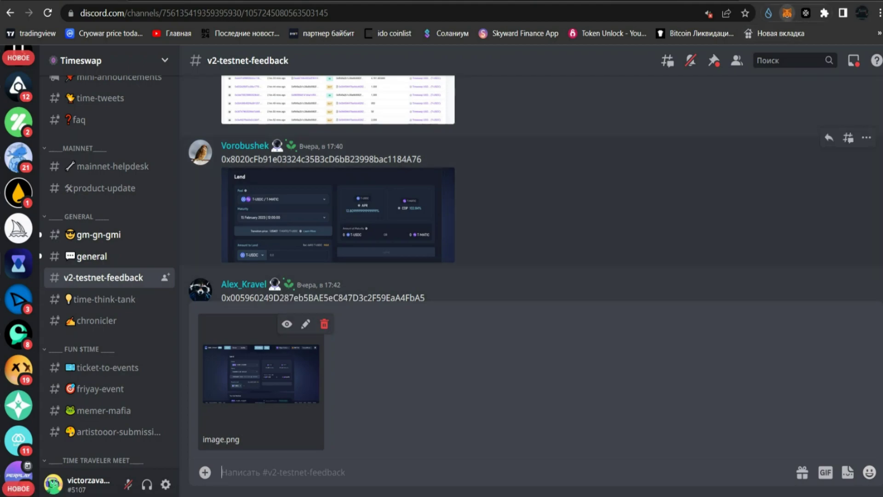
Add the Account 1 address from MetaMask as the message text and send the message with the screenshot.
left_click(787, 13)
left_click(686, 98)
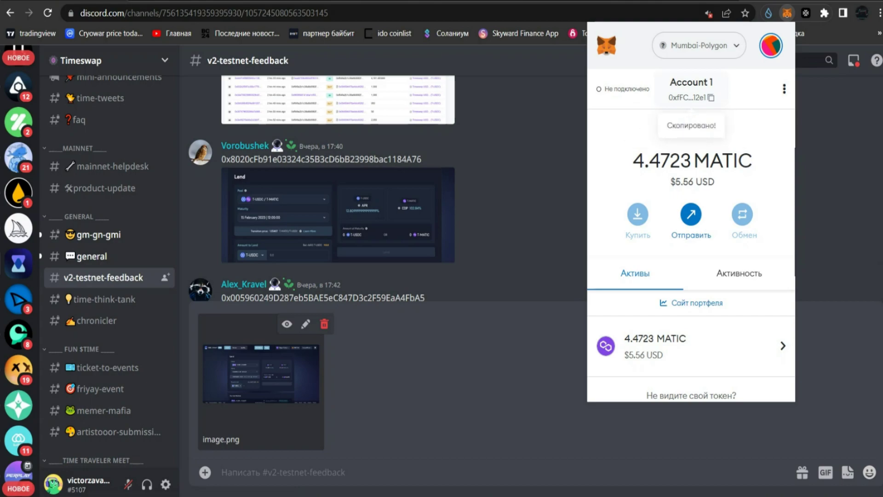
left_click(222, 471)
key("ctrl+v")
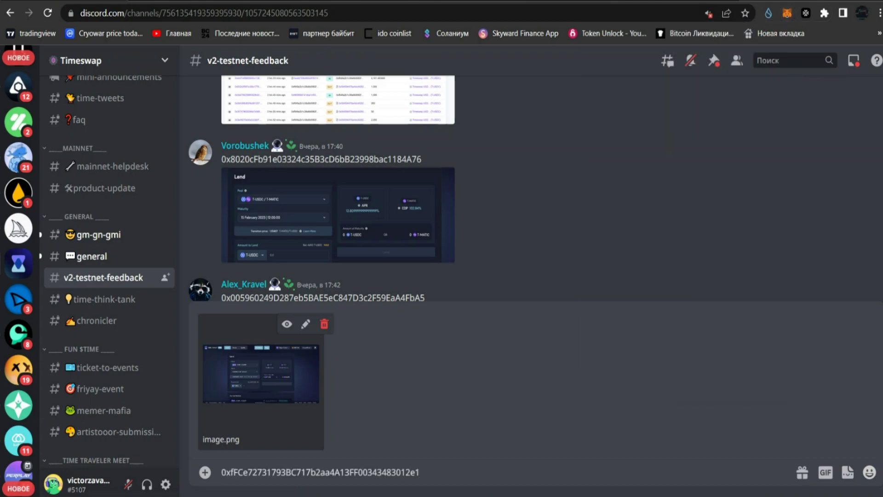
key("Return")
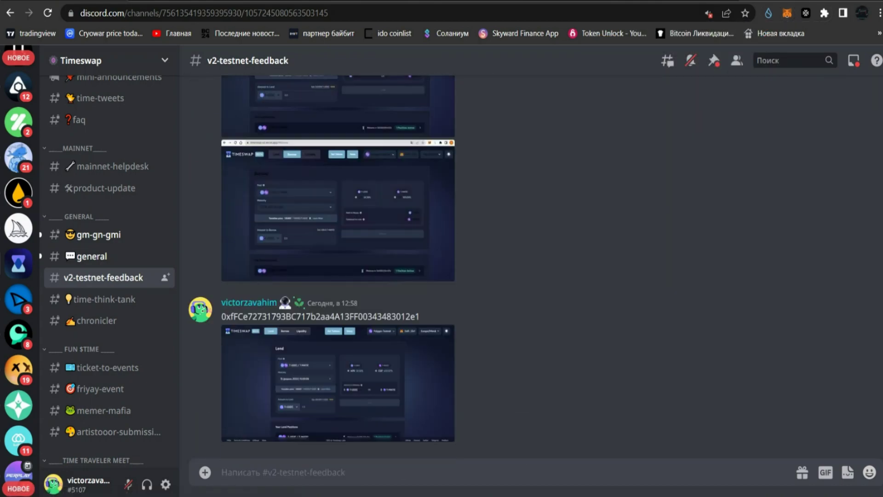
key("Print")
left_click_drag(177, 243, 506, 466)
key("ctrl+c")
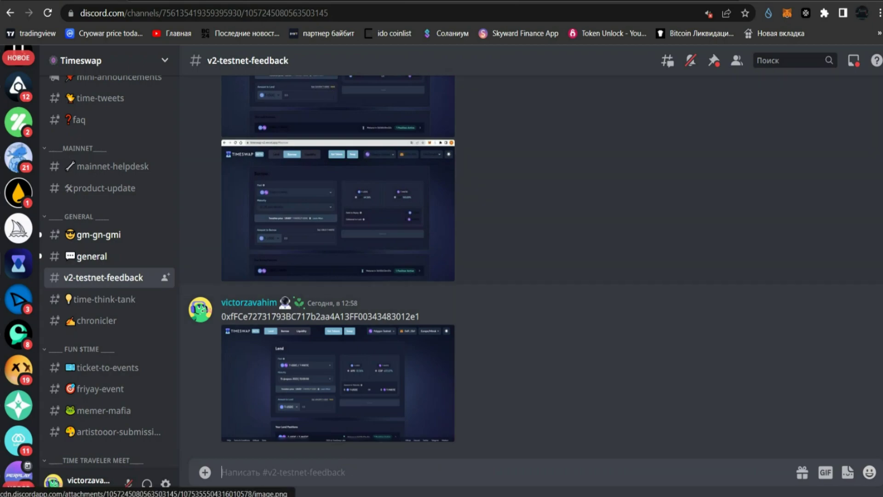
Leave Discord and switch to the Telegram window showing the EAZY CSALPING (youtube) channel.
key("ctrl+Tab")
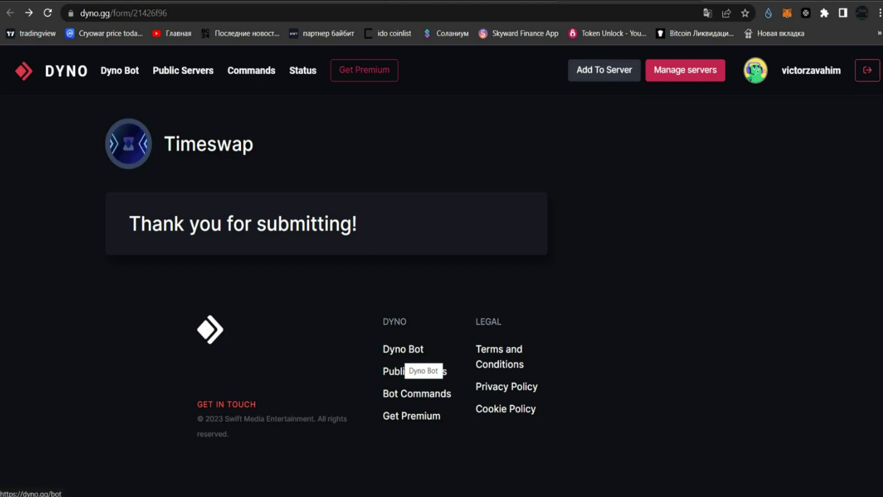
mouse_move(99, 495)
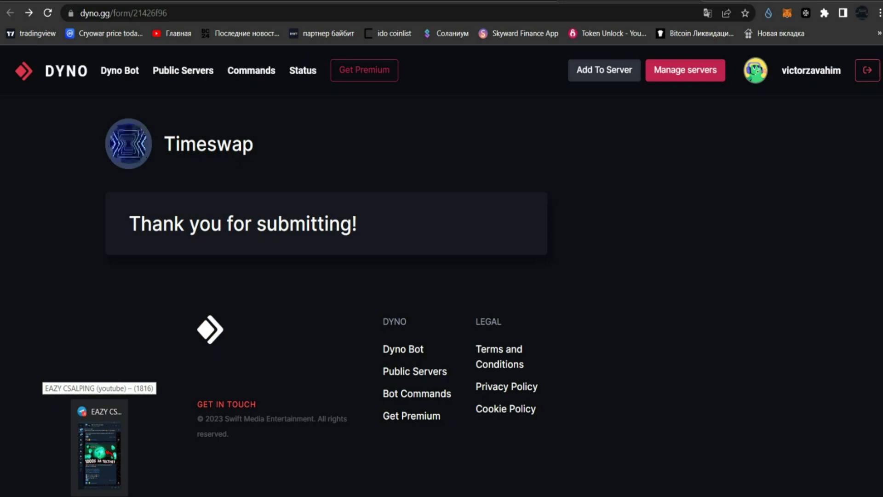
left_click(99, 453)
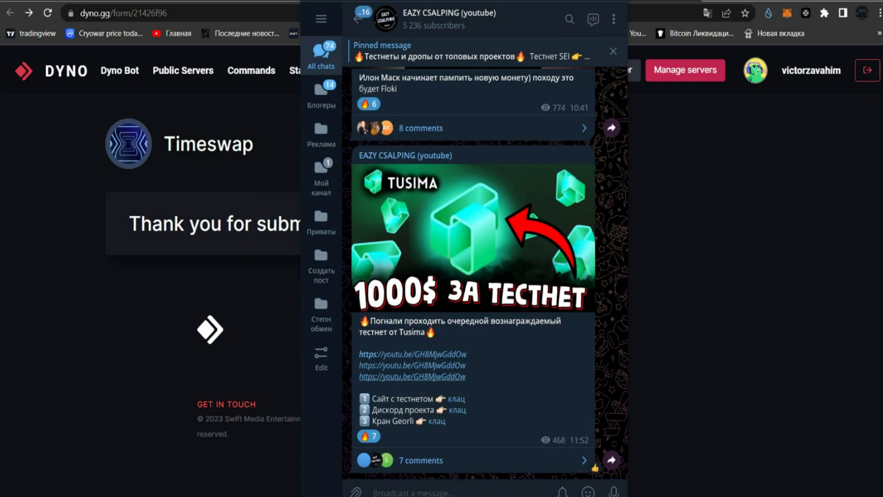